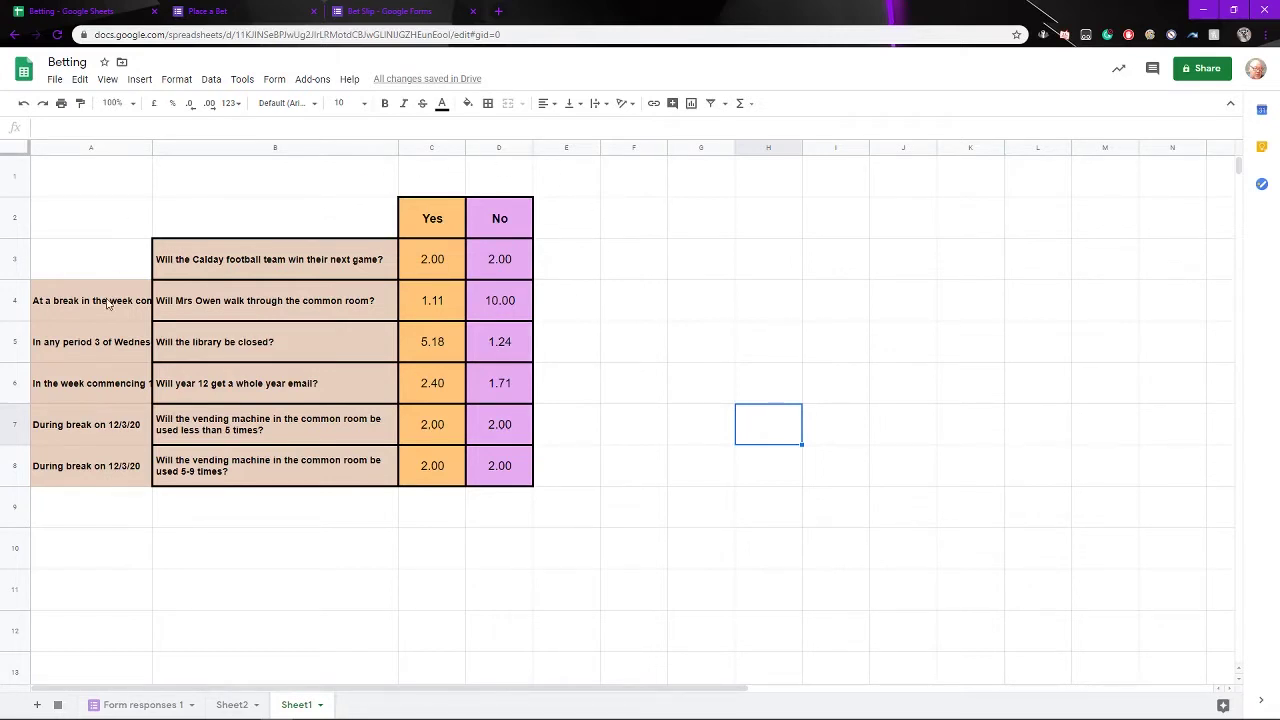
Step: Read the full detail text of the five bets in A4–A8, then move to Sheet2
{"action": "left_click", "coordinate": [108, 302]}
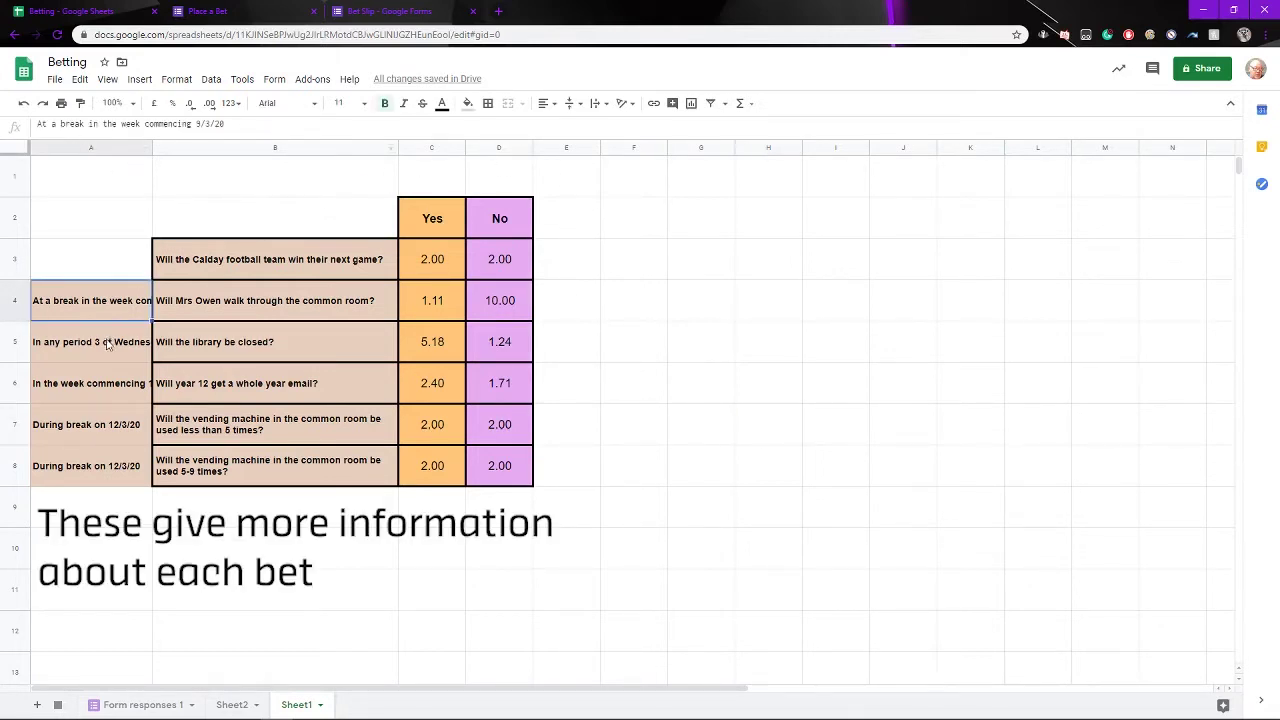
{"action": "left_click", "coordinate": [108, 346]}
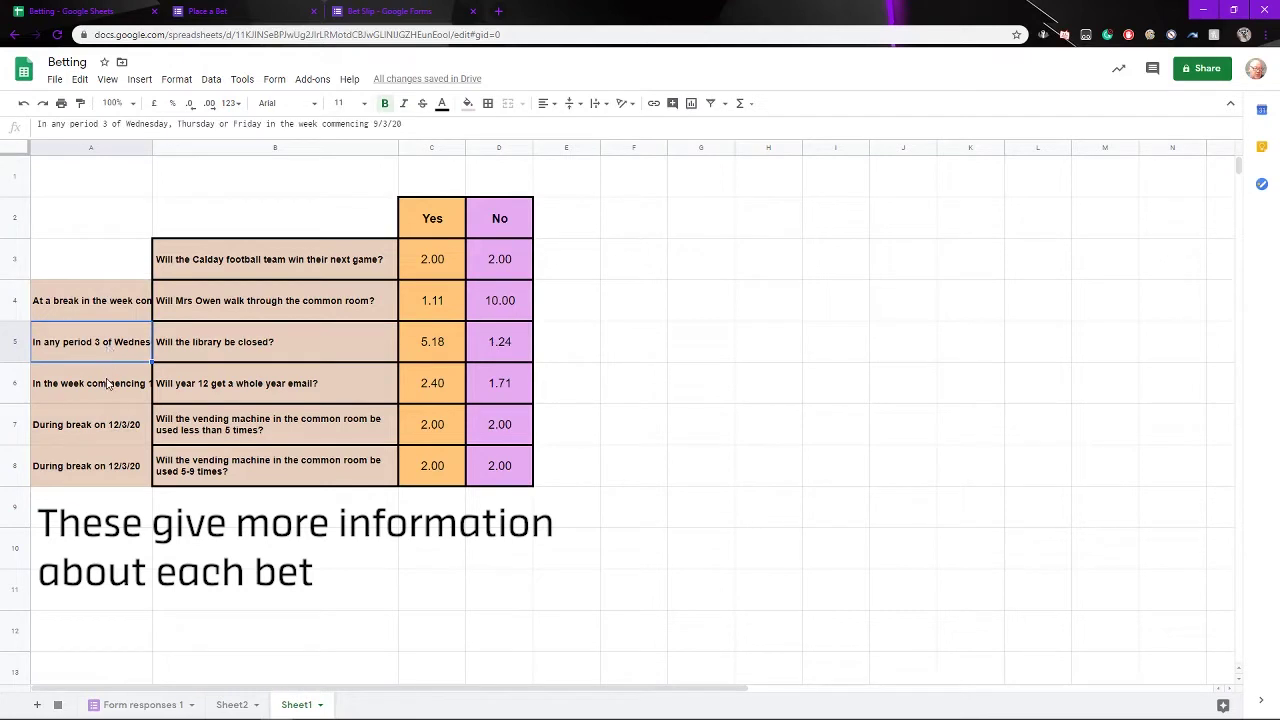
{"action": "left_click", "coordinate": [108, 385]}
{"action": "left_click", "coordinate": [114, 424]}
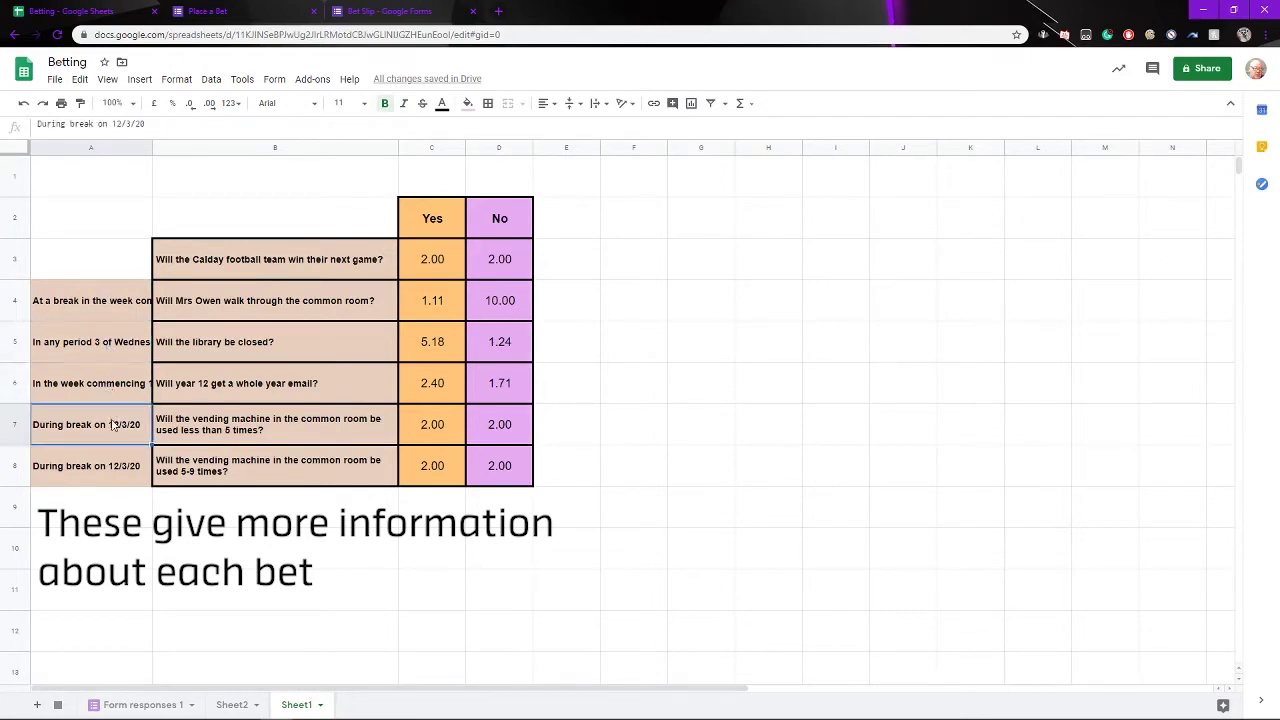
{"action": "left_click", "coordinate": [115, 460]}
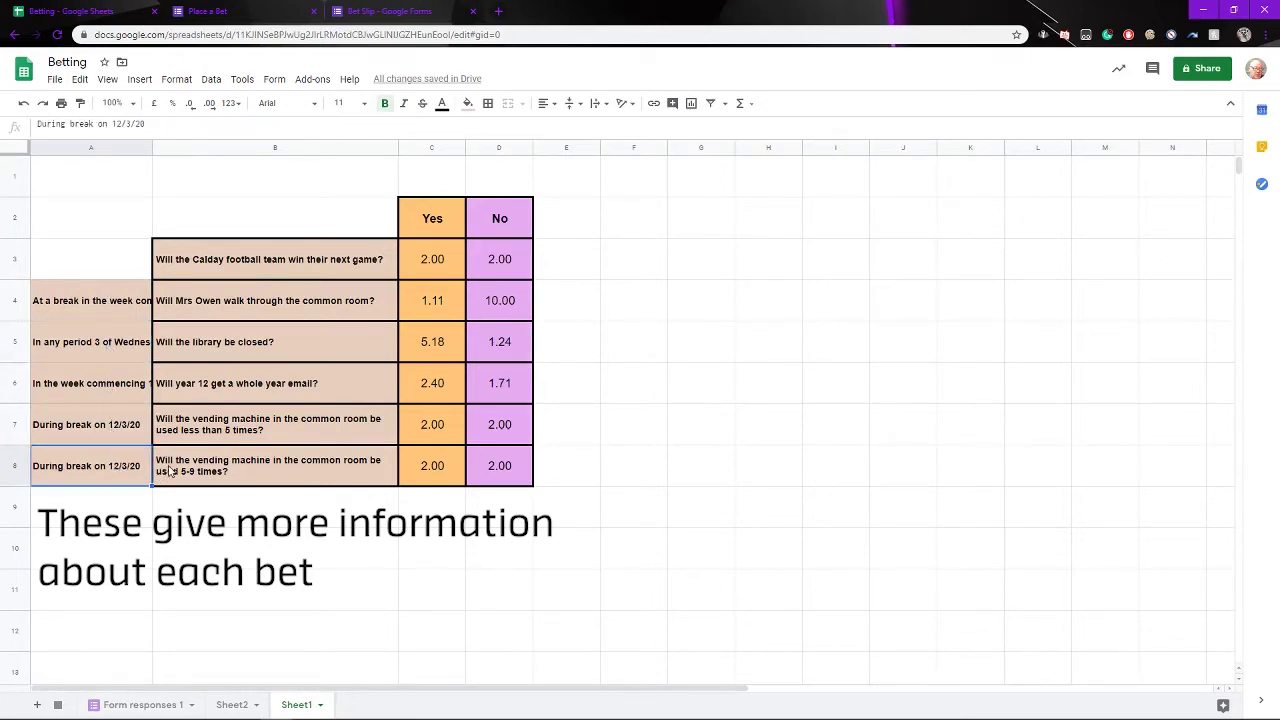
{"action": "left_click", "coordinate": [234, 705]}
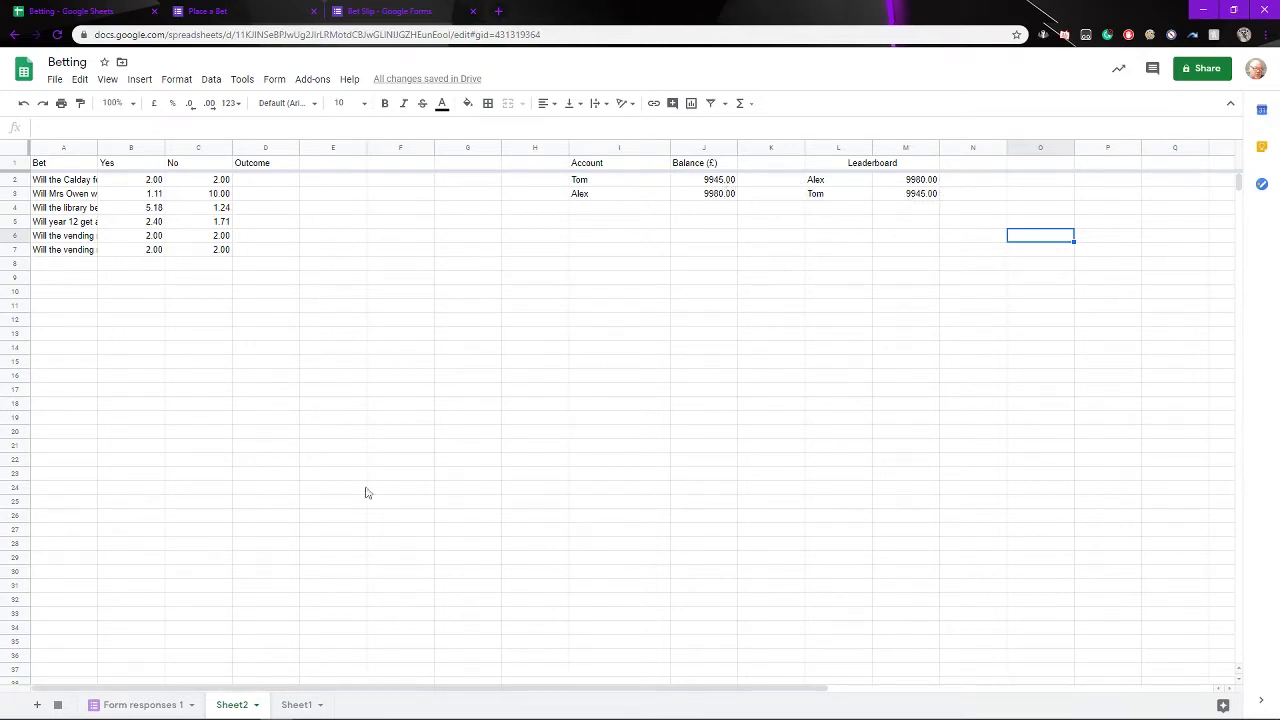
Step: Open the Form responses 1 sheet to review the placed bets
{"action": "left_click", "coordinate": [159, 706]}
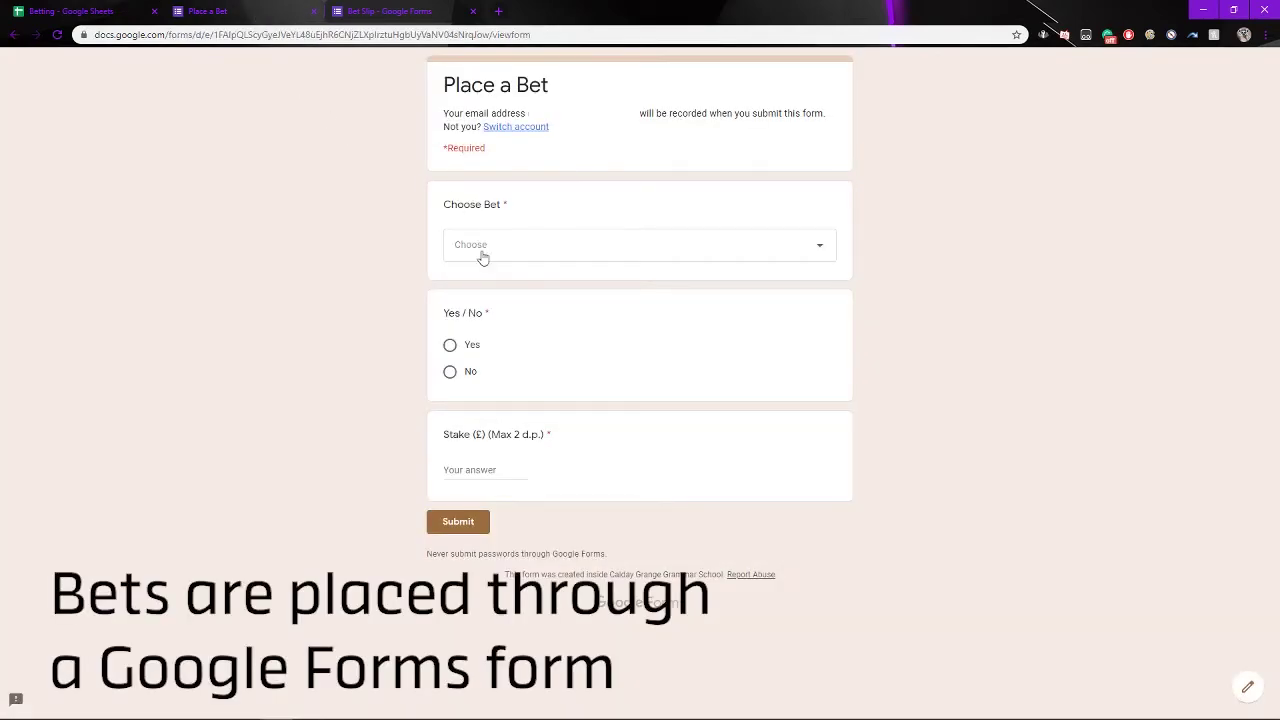
Step: Submit a Yes bet staking 10 on the vending machine 5-9 times question
{"action": "left_click", "coordinate": [481, 257]}
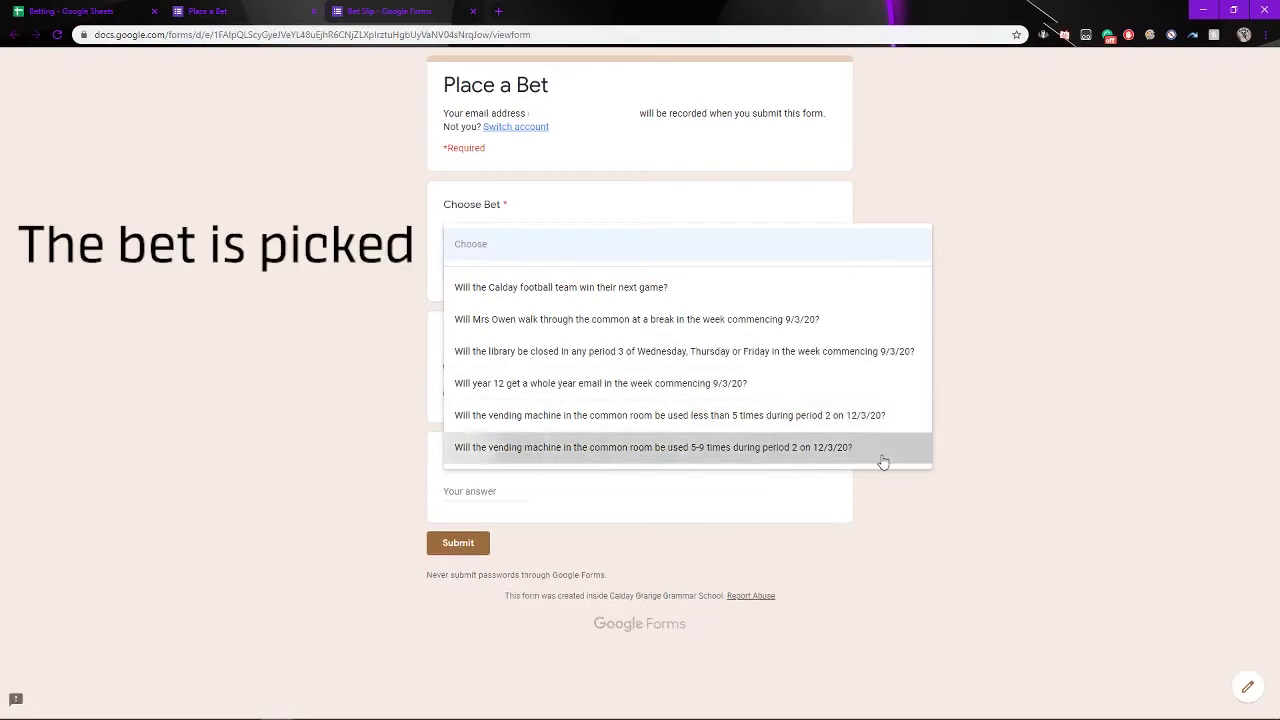
{"action": "left_click", "coordinate": [883, 450]}
{"action": "left_click", "coordinate": [465, 370]}
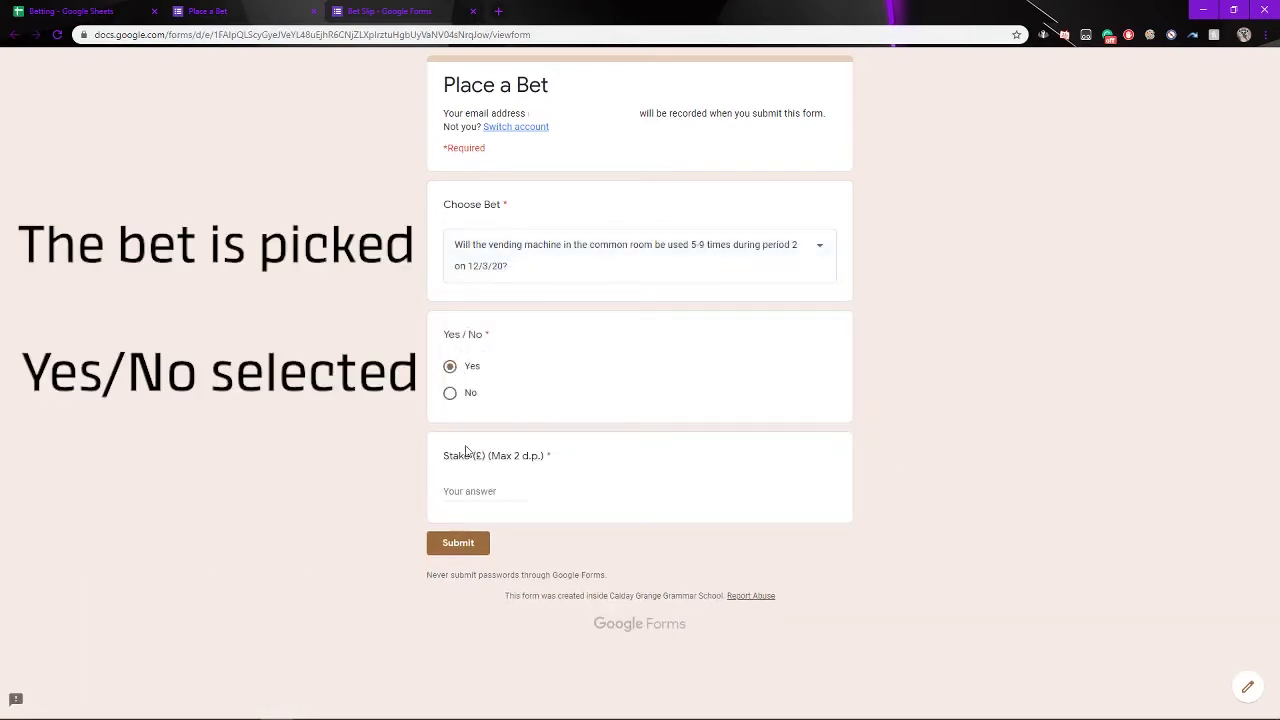
{"action": "left_click", "coordinate": [477, 489]}
{"action": "type", "text": "10"}
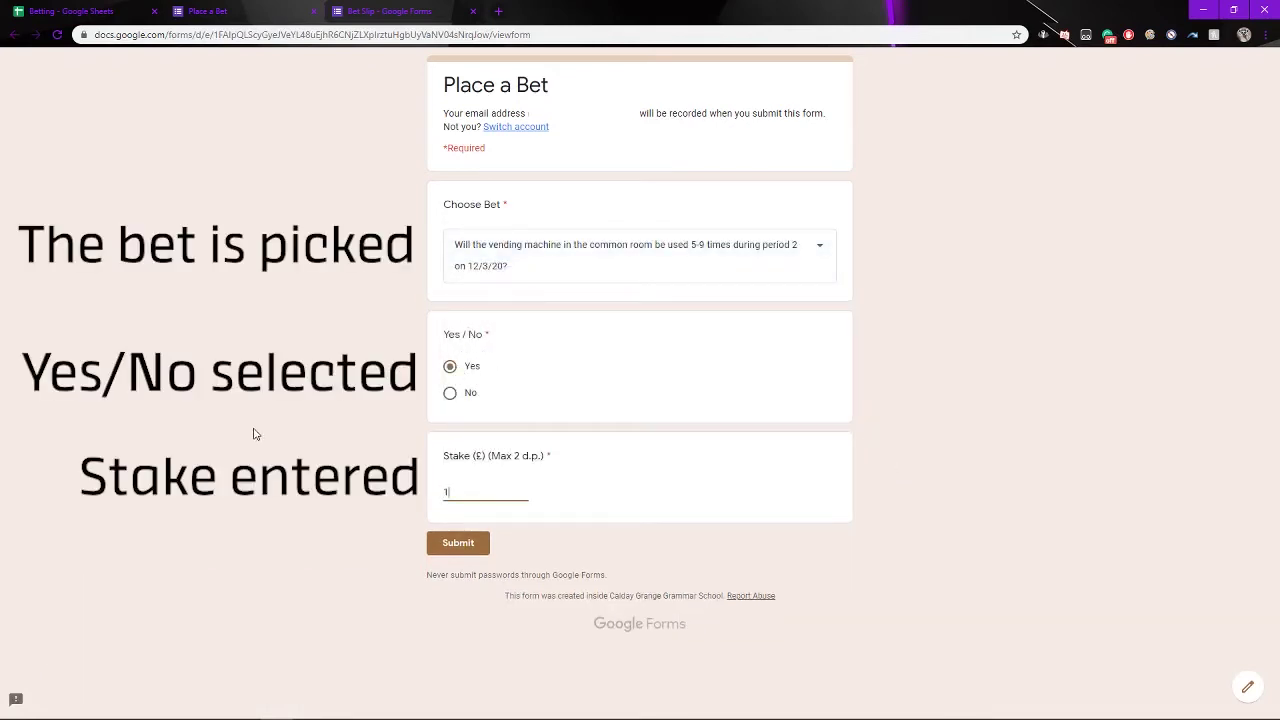
{"action": "left_click", "coordinate": [445, 540]}
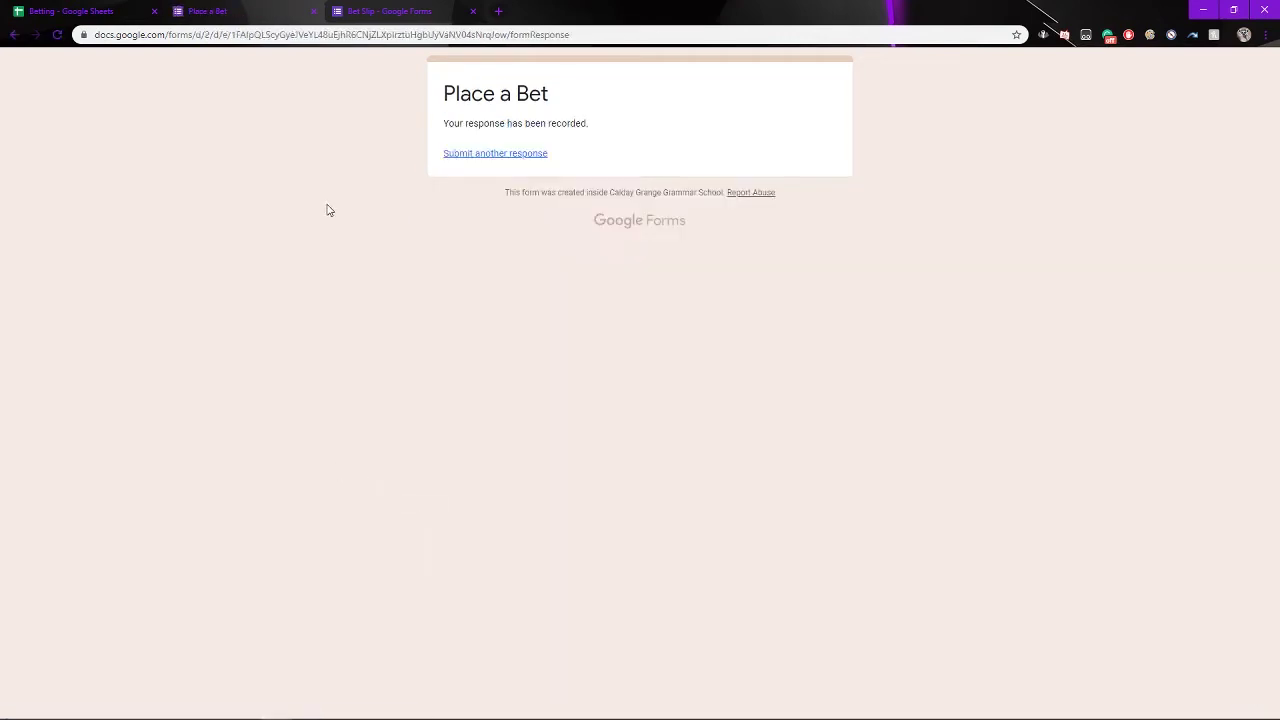
{"action": "left_click", "coordinate": [115, 11]}
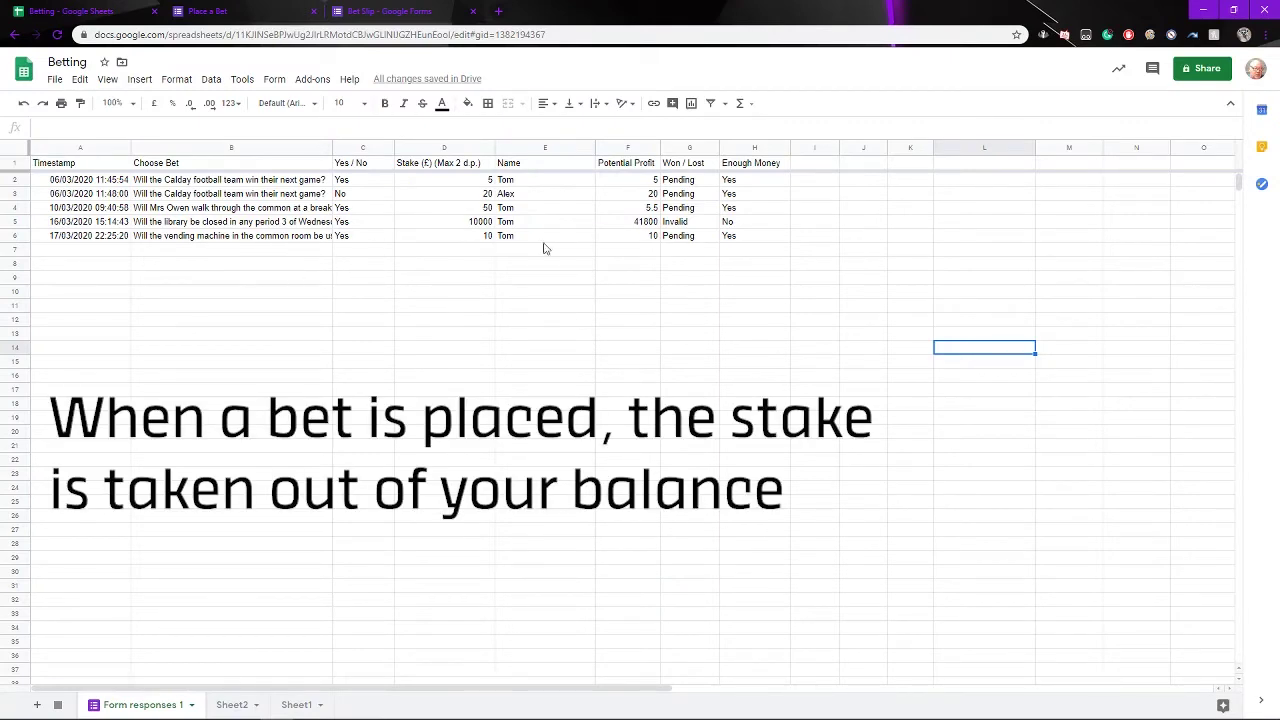
Step: Enter Yes as the outcome in Sheet2 cell D7 and check the 10-stake bet reads Won
{"action": "left_click", "coordinate": [233, 705]}
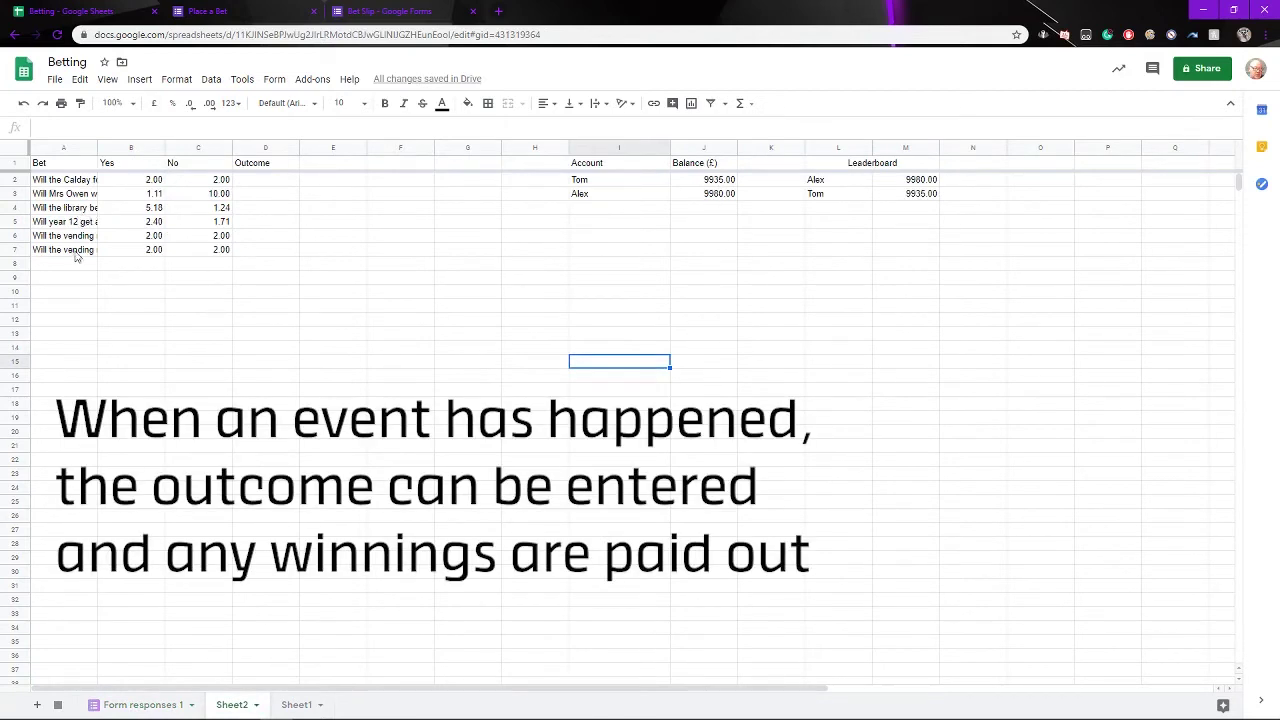
{"action": "left_click", "coordinate": [249, 255]}
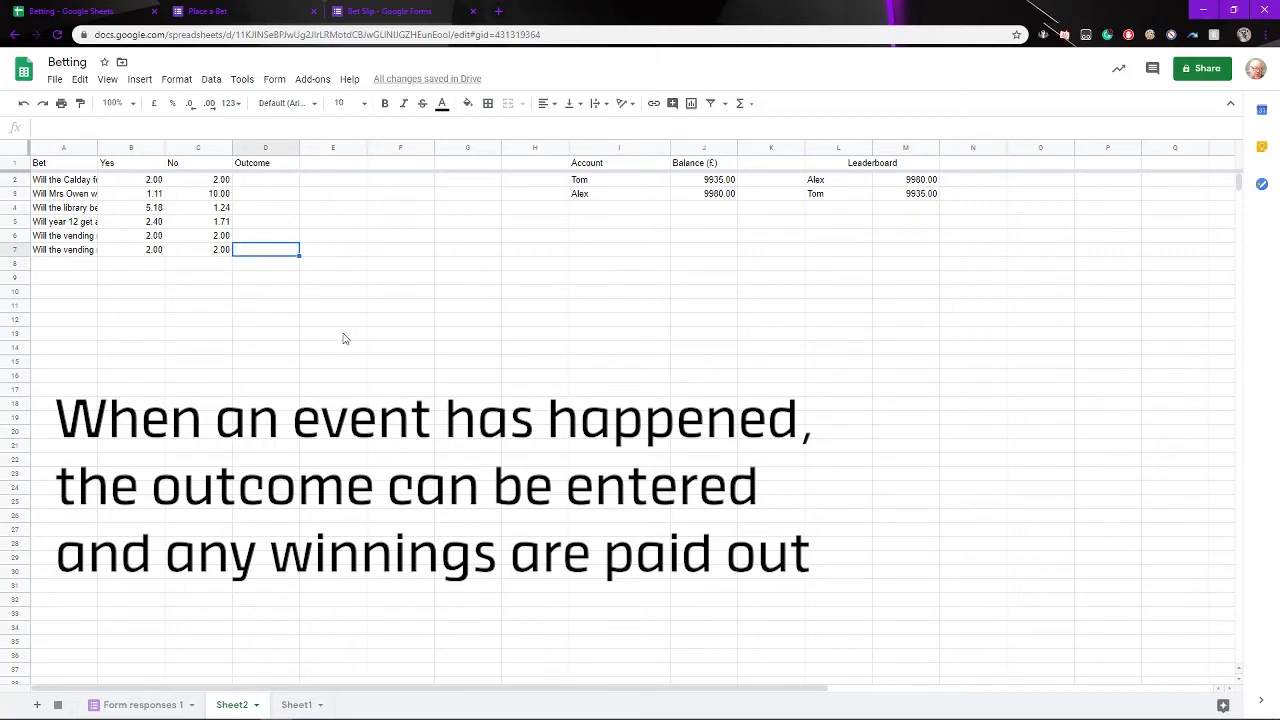
{"action": "type", "text": "Yes"}
{"action": "key", "text": "Return"}
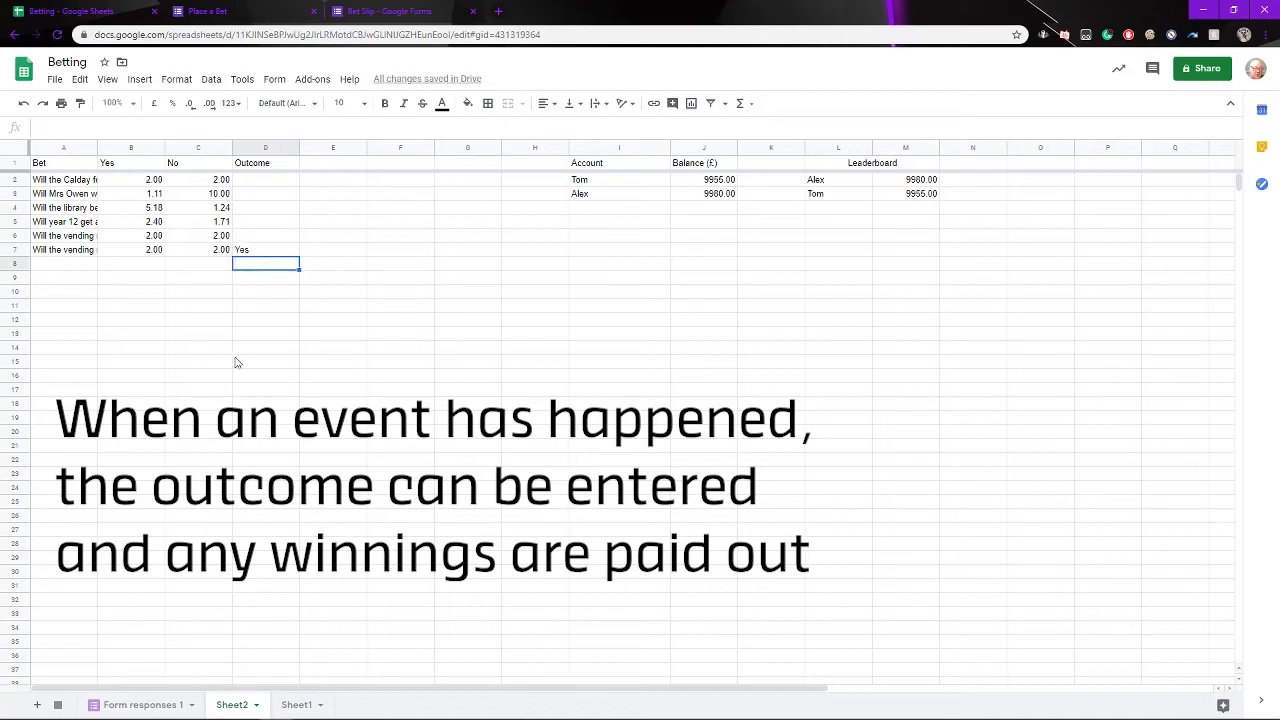
{"action": "left_click", "coordinate": [152, 705]}
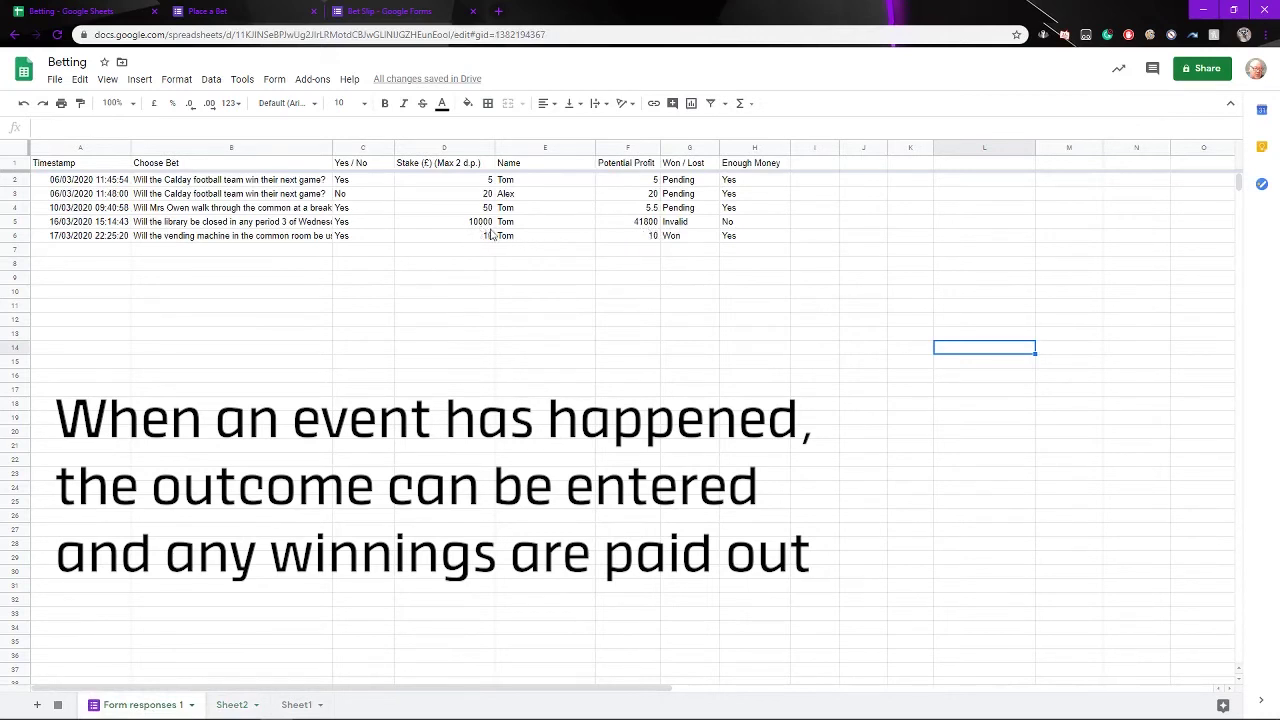
{"action": "left_click", "coordinate": [232, 704]}
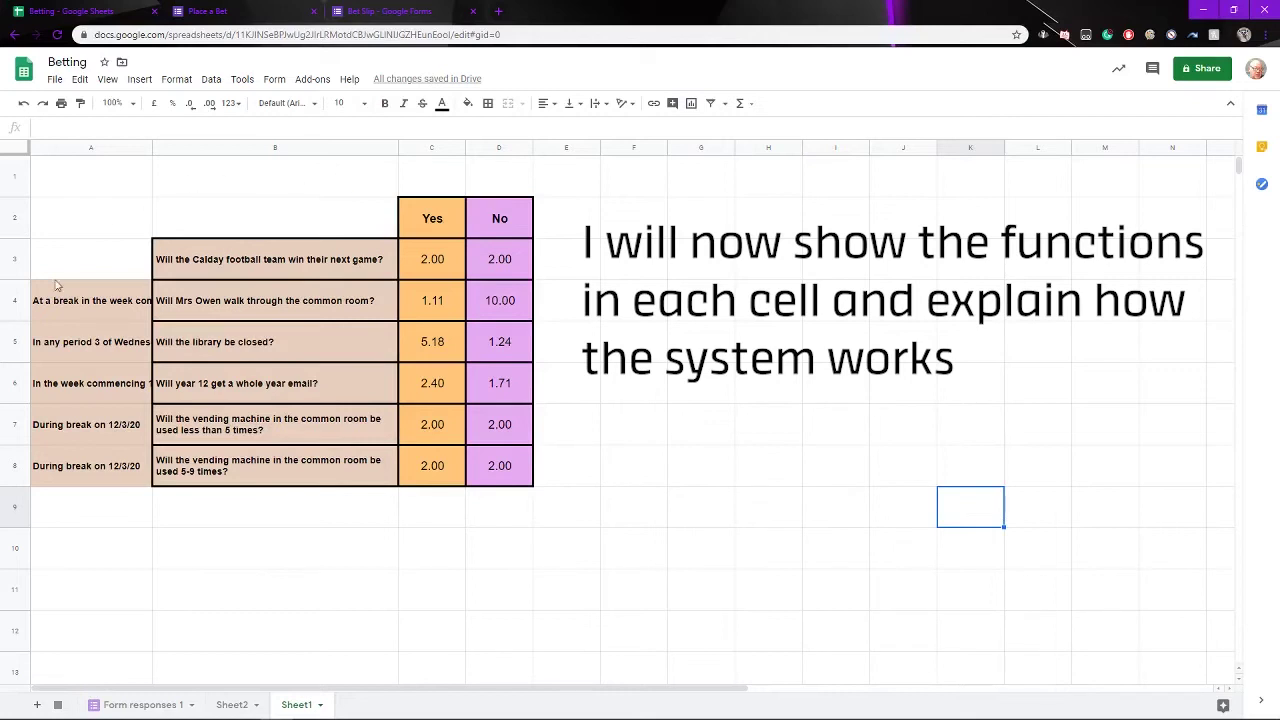
{"action": "left_click", "coordinate": [310, 268]}
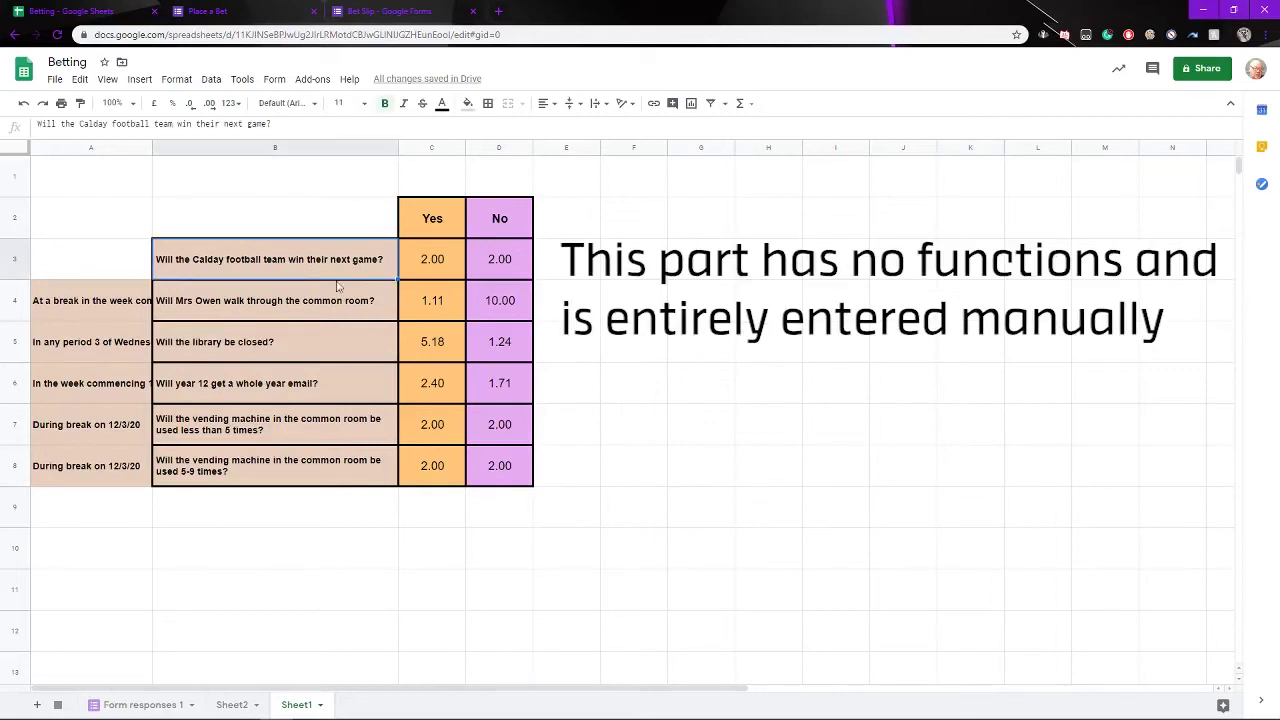
{"action": "left_click", "coordinate": [451, 312]}
{"action": "left_click", "coordinate": [504, 387]}
{"action": "left_click", "coordinate": [325, 436]}
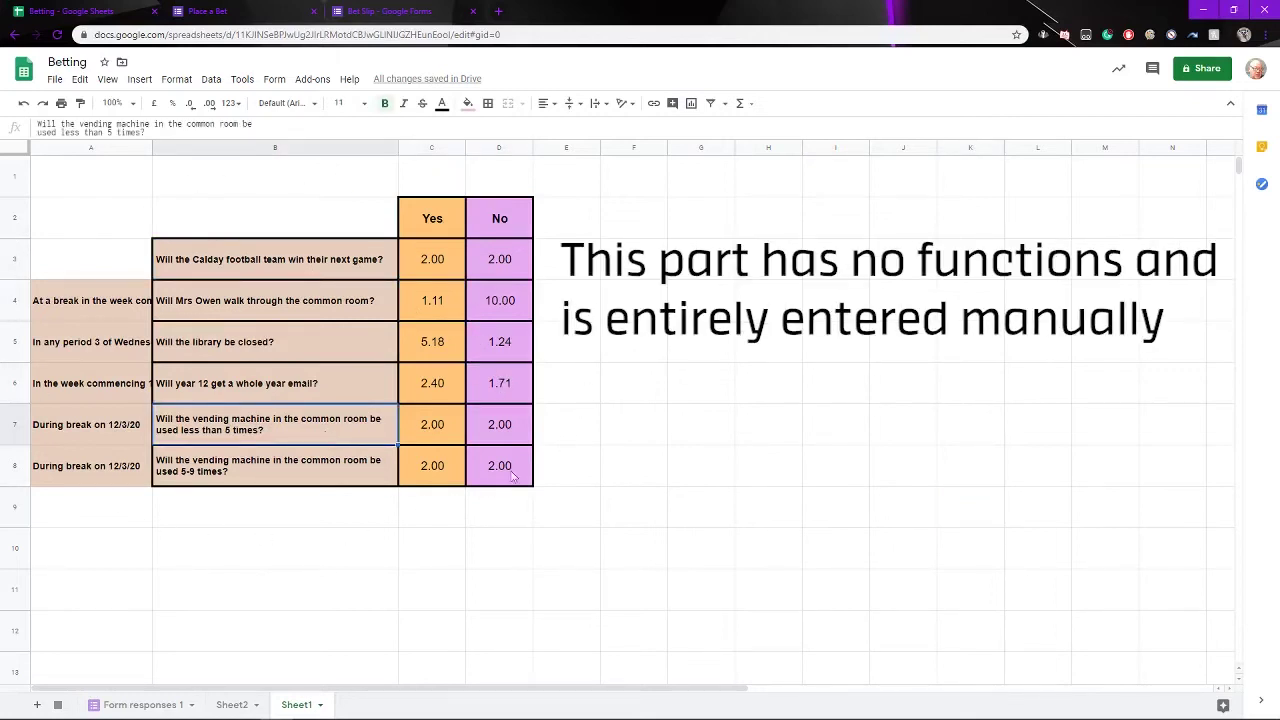
{"action": "left_click", "coordinate": [720, 478]}
{"action": "left_click", "coordinate": [690, 545]}
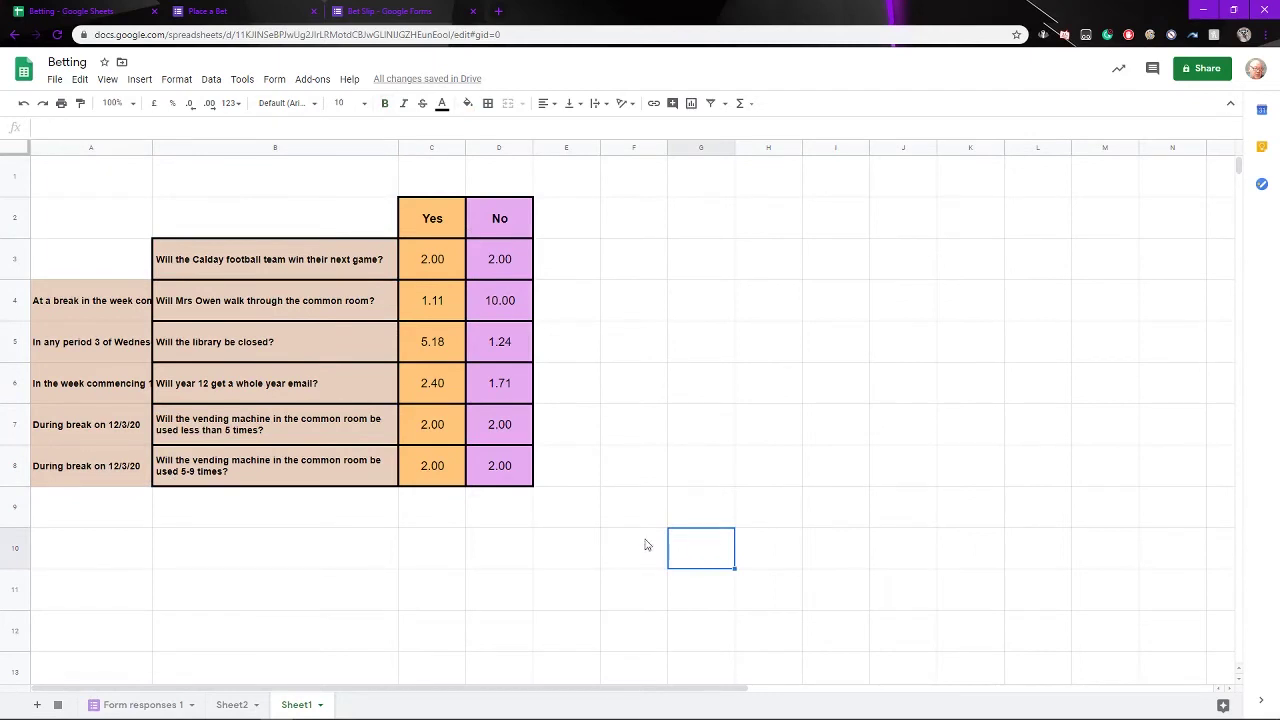
{"action": "left_click", "coordinate": [163, 705]}
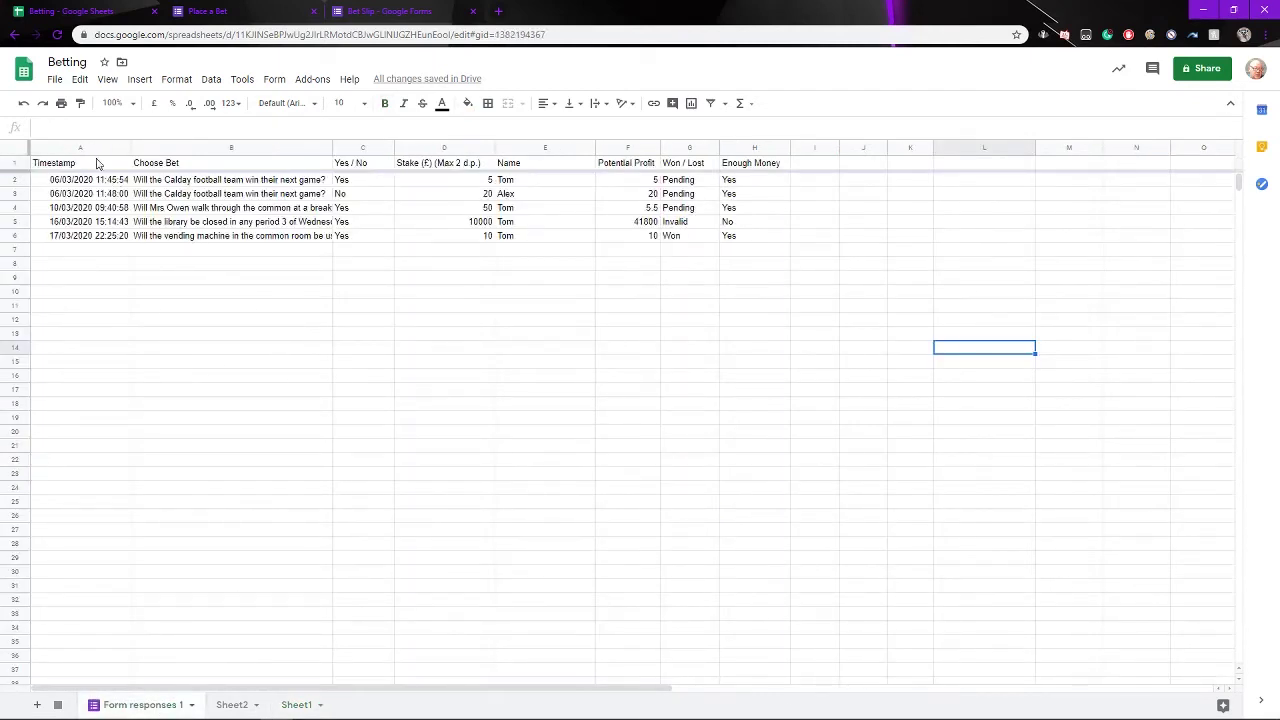
{"action": "left_click_drag", "start_coordinate": [92, 153], "coordinate": [523, 155]}
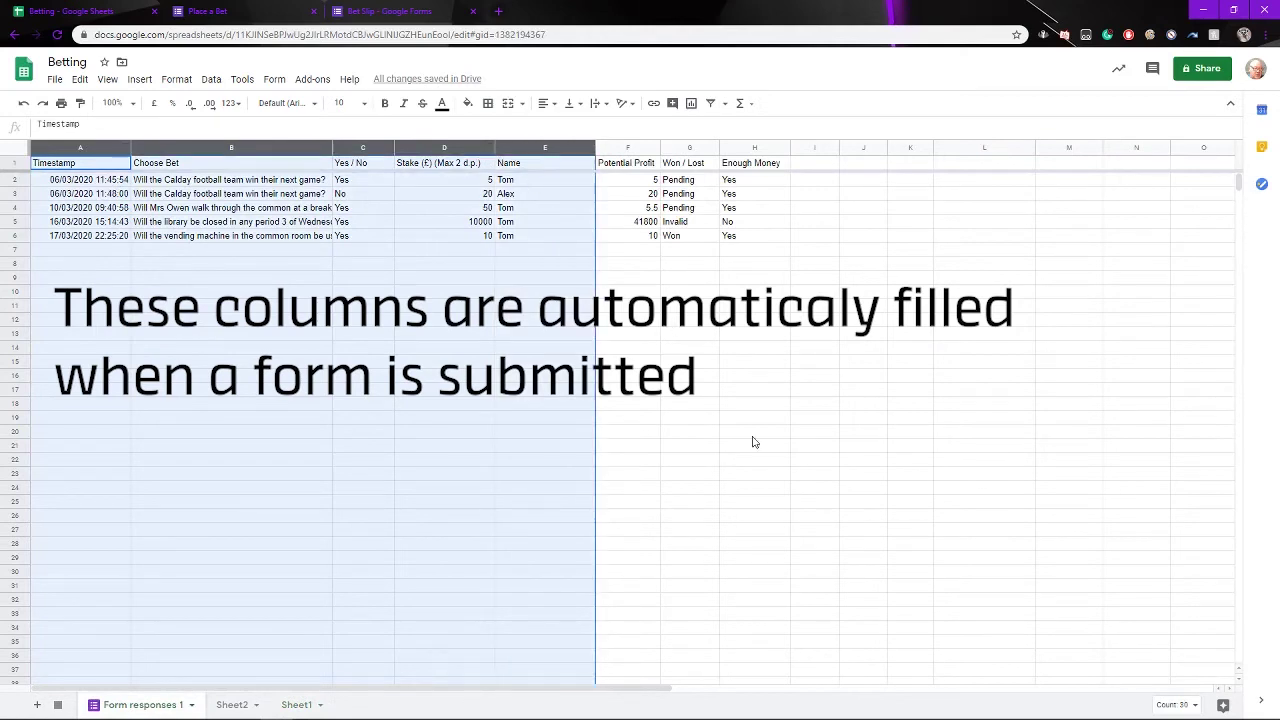
{"action": "left_click", "coordinate": [216, 16]}
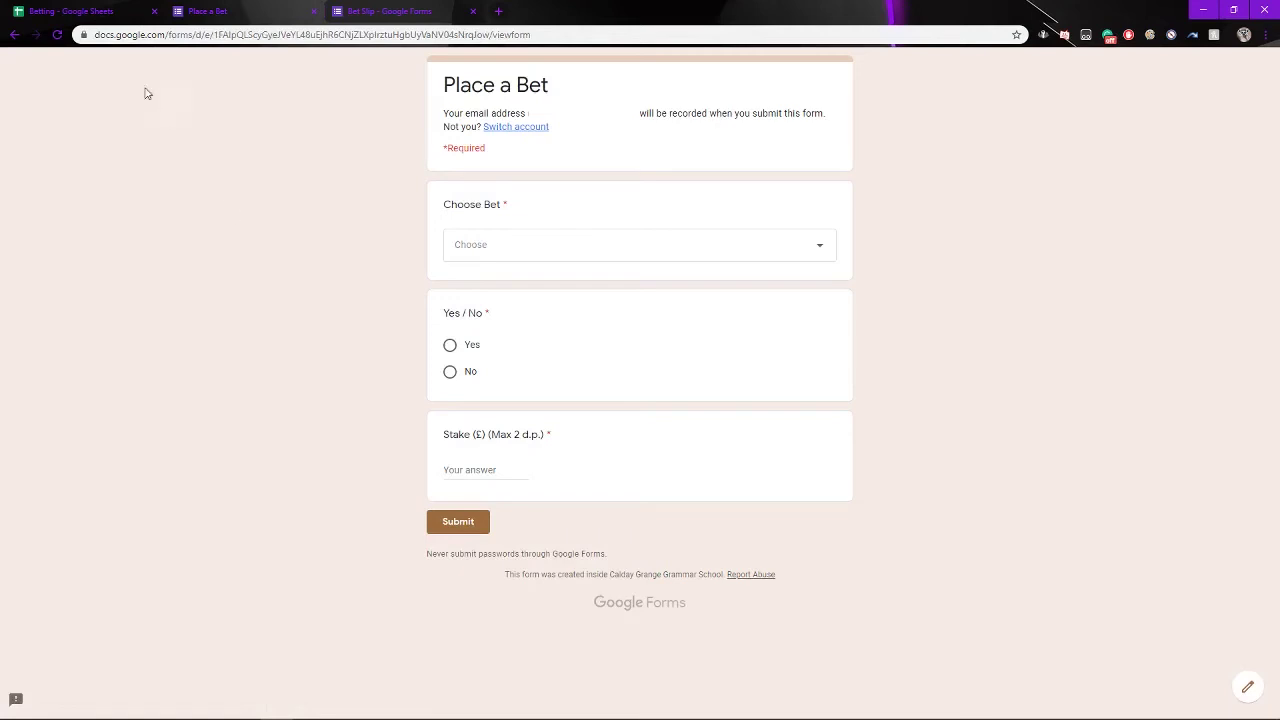
{"action": "left_click", "coordinate": [91, 11]}
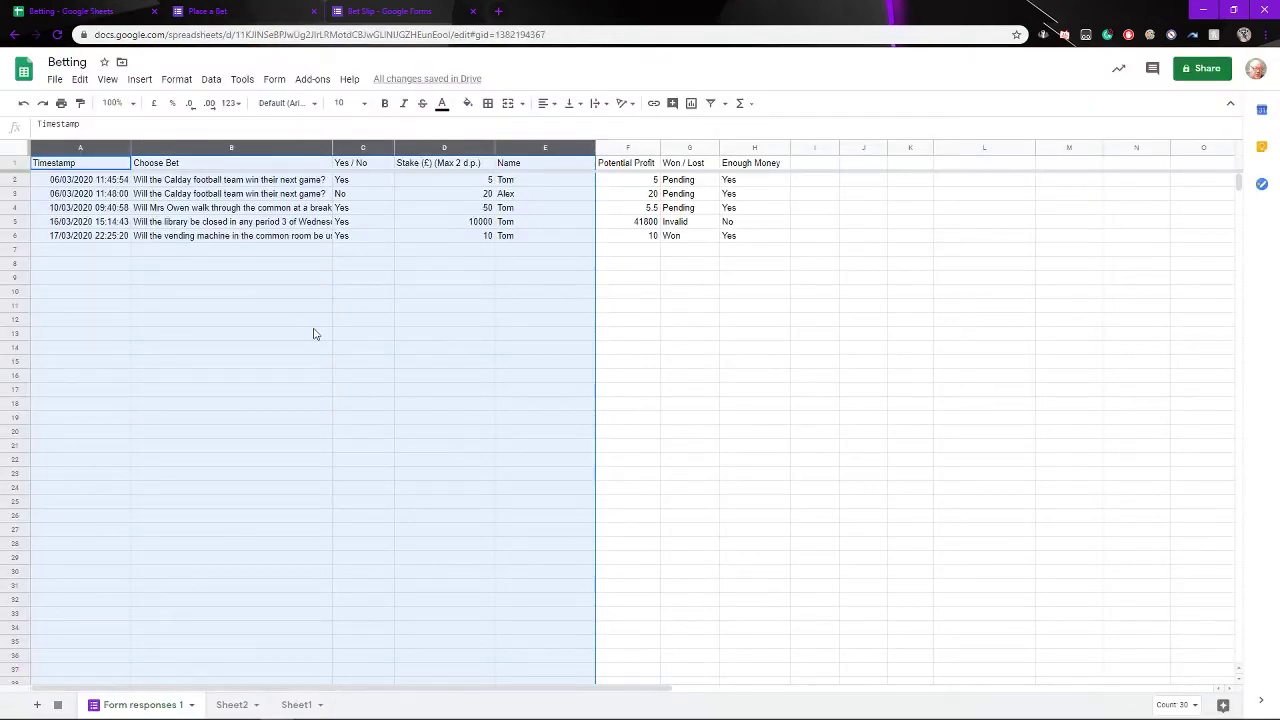
{"action": "left_click", "coordinate": [863, 308]}
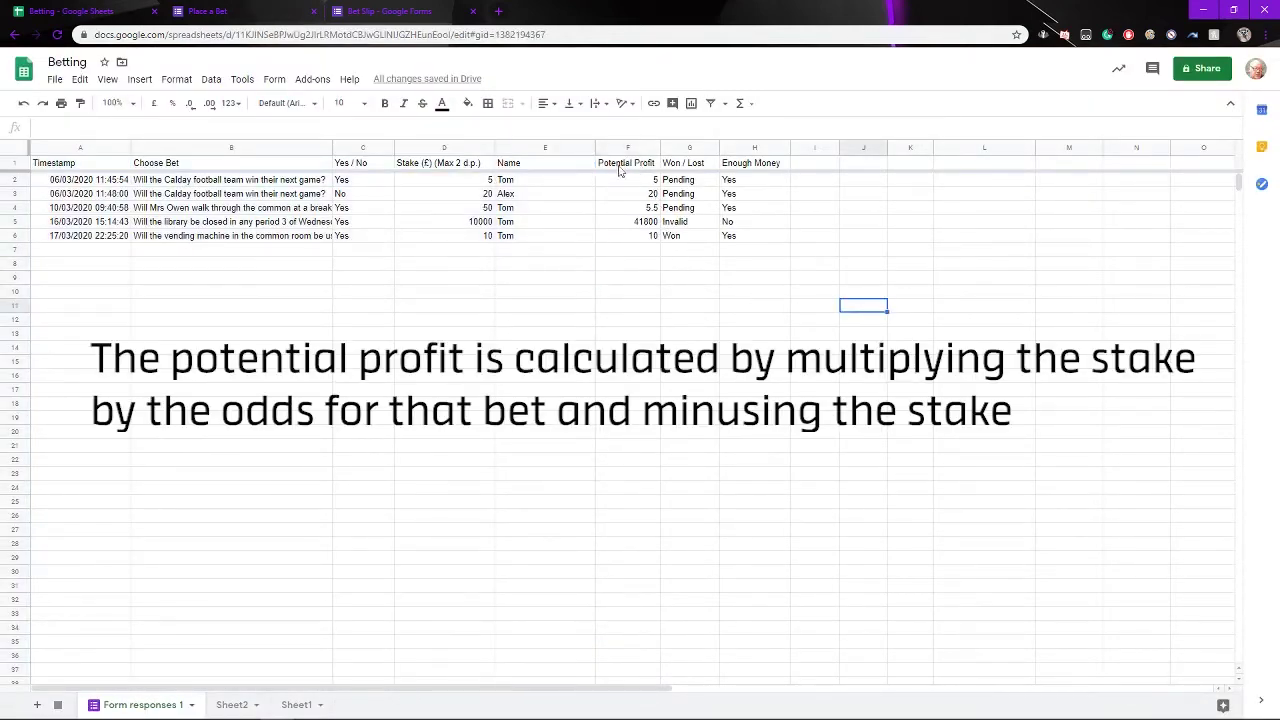
{"action": "left_click", "coordinate": [645, 183]}
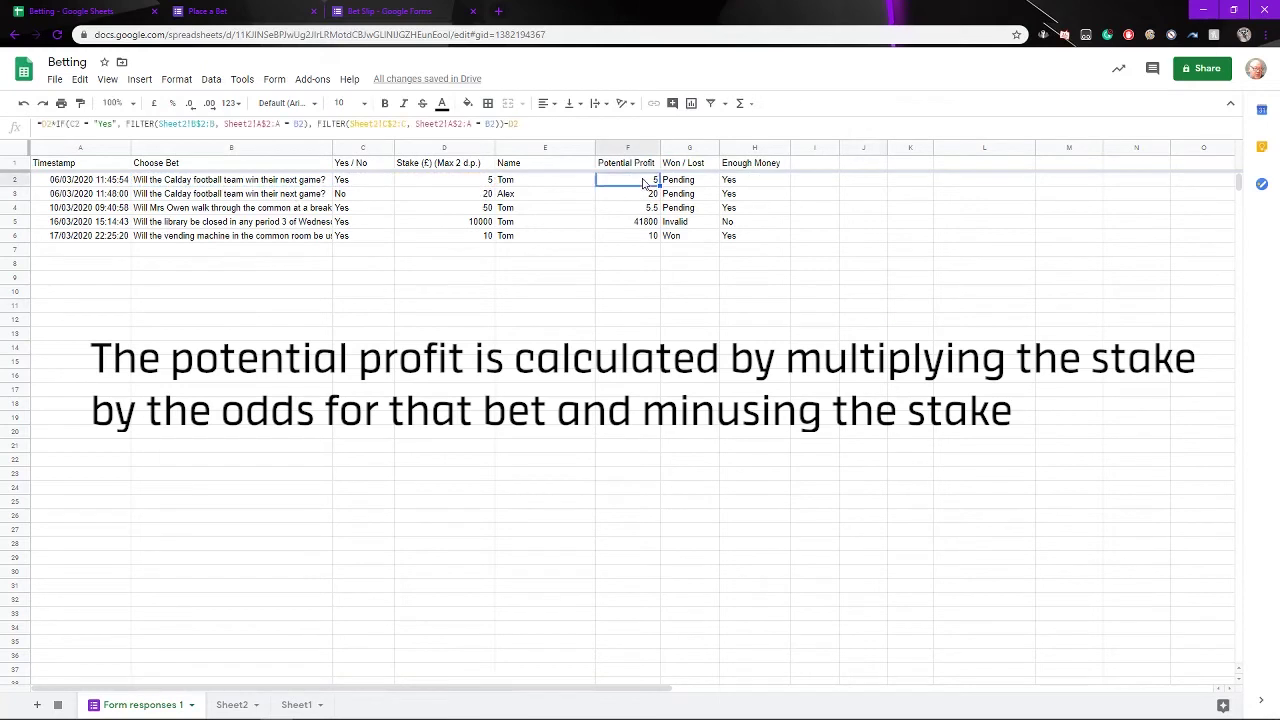
{"action": "left_click", "coordinate": [608, 125]}
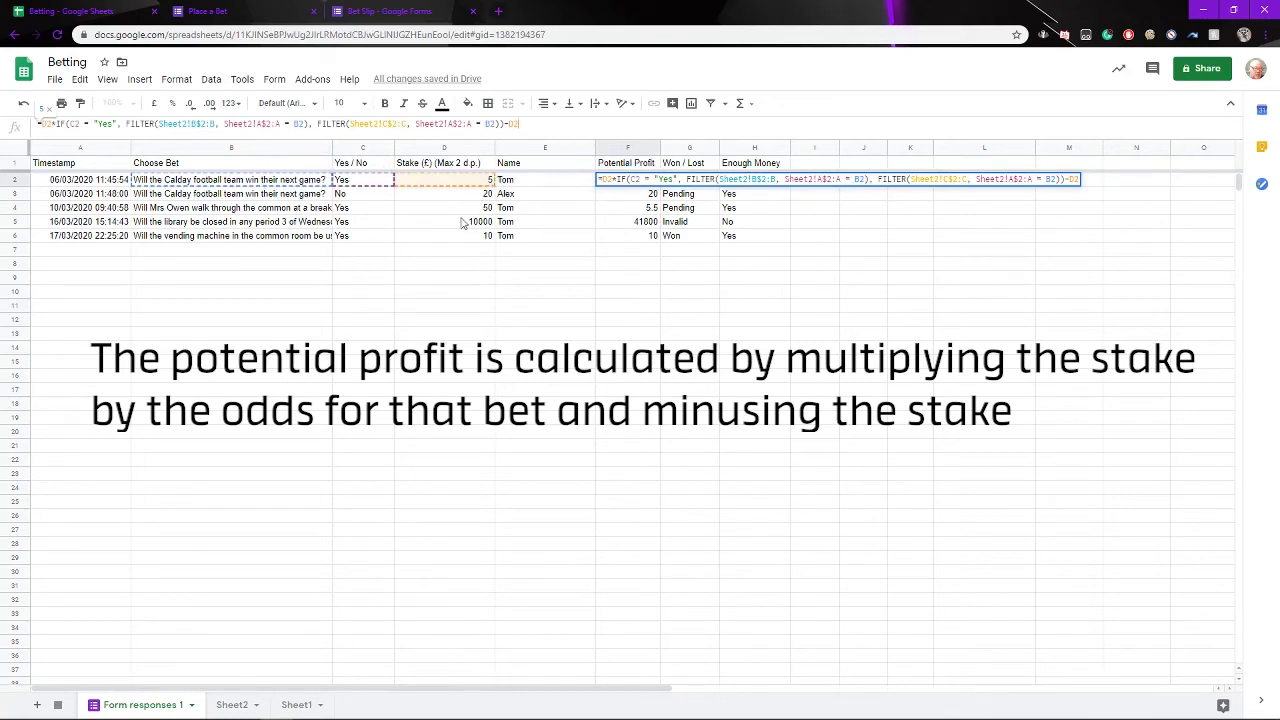
{"action": "left_click", "coordinate": [236, 704]}
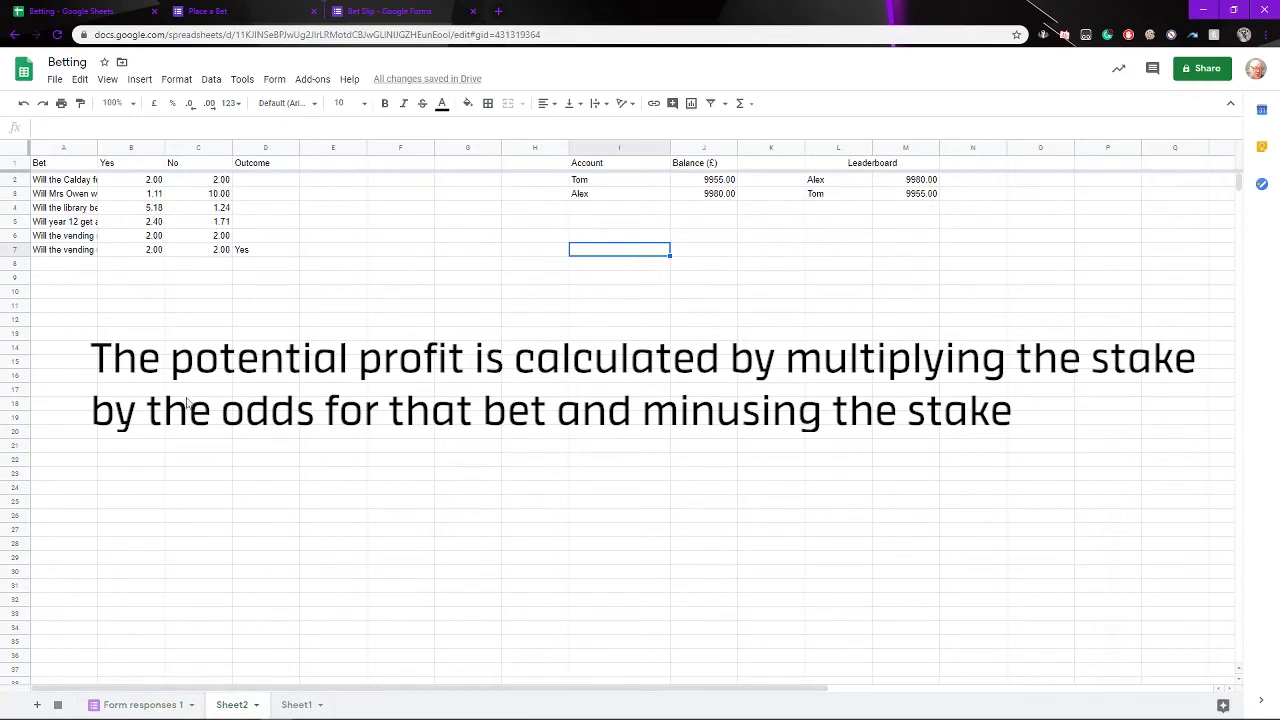
{"action": "left_click", "coordinate": [148, 706]}
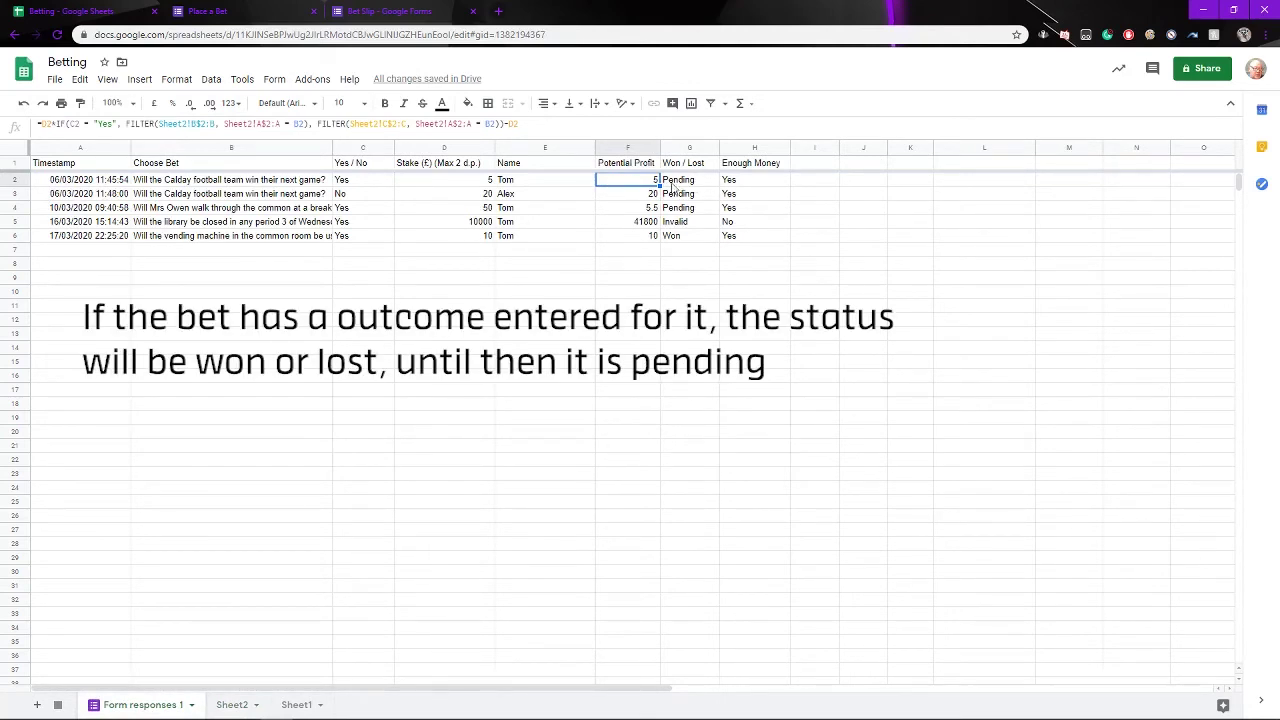
Step: Inspect the G2 Won / Lost formula and the Sheet2 outcomes it references
{"action": "left_click", "coordinate": [676, 181]}
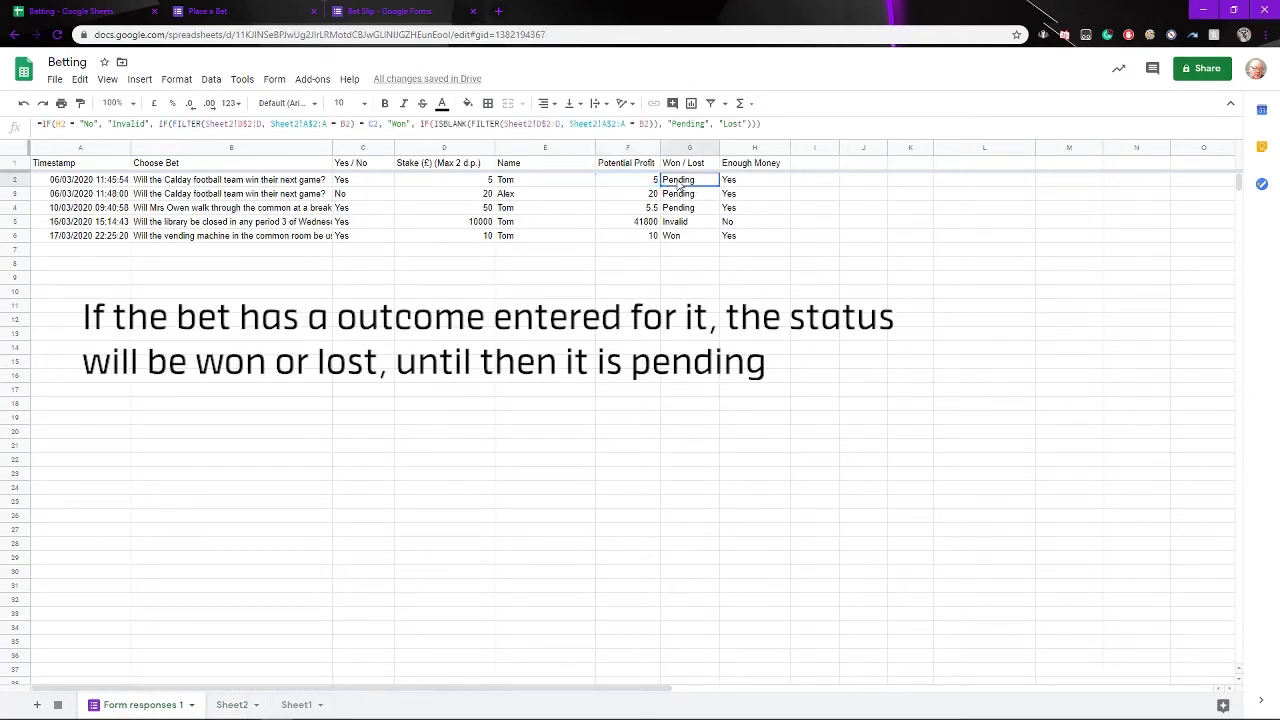
{"action": "left_click", "coordinate": [797, 122]}
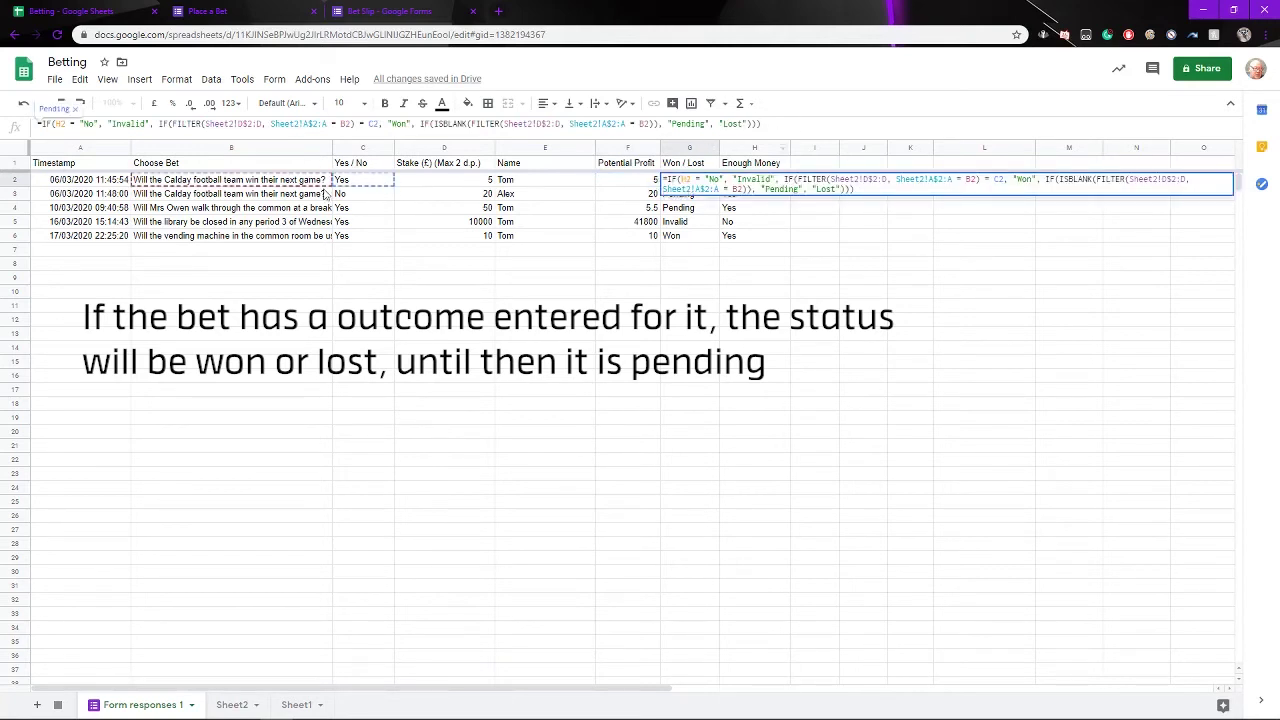
{"action": "left_click", "coordinate": [236, 704]}
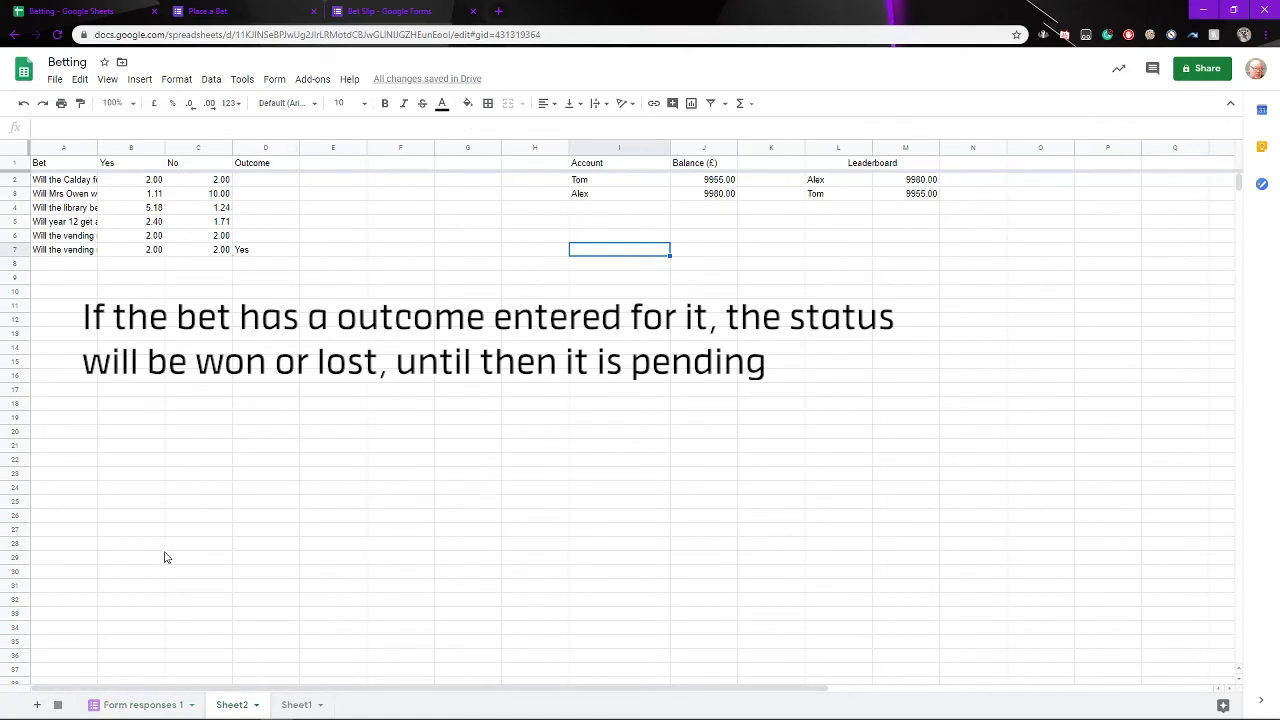
{"action": "left_click", "coordinate": [160, 705]}
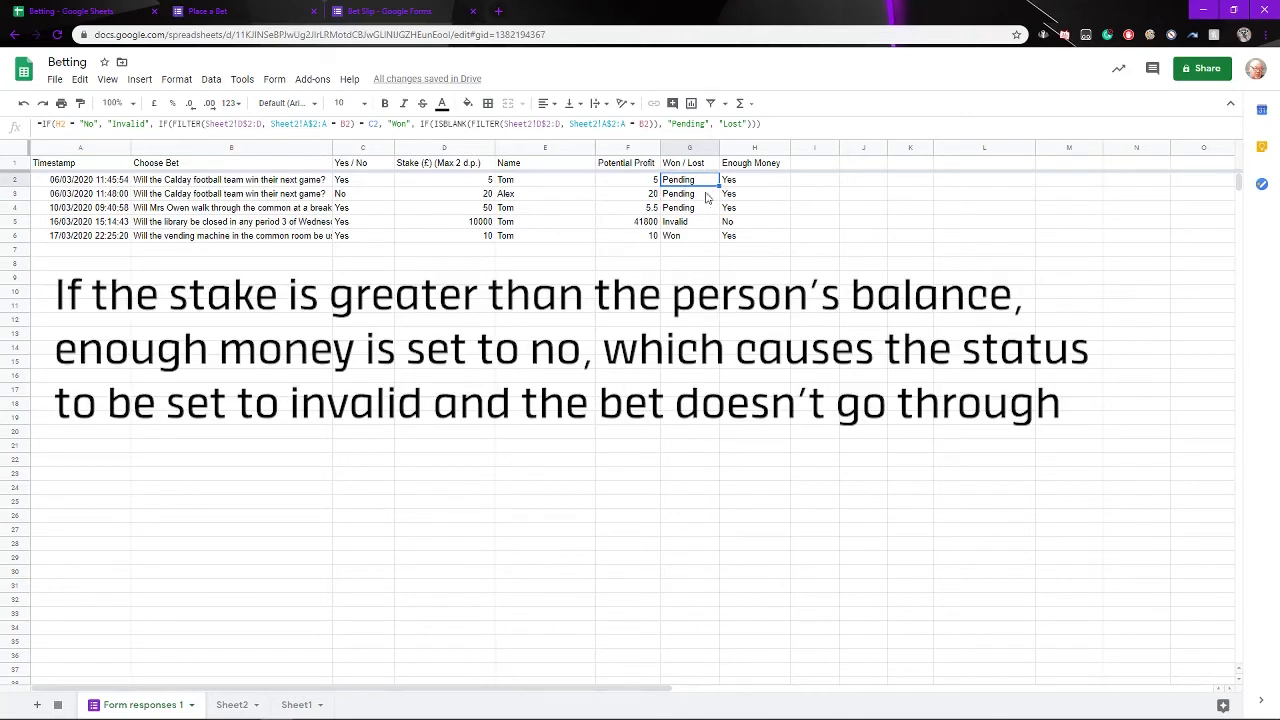
Step: Inspect the Invalid status in G5 and the Enough Money formulas in H5 and H2, ending on Sheet2
{"action": "left_click", "coordinate": [685, 225]}
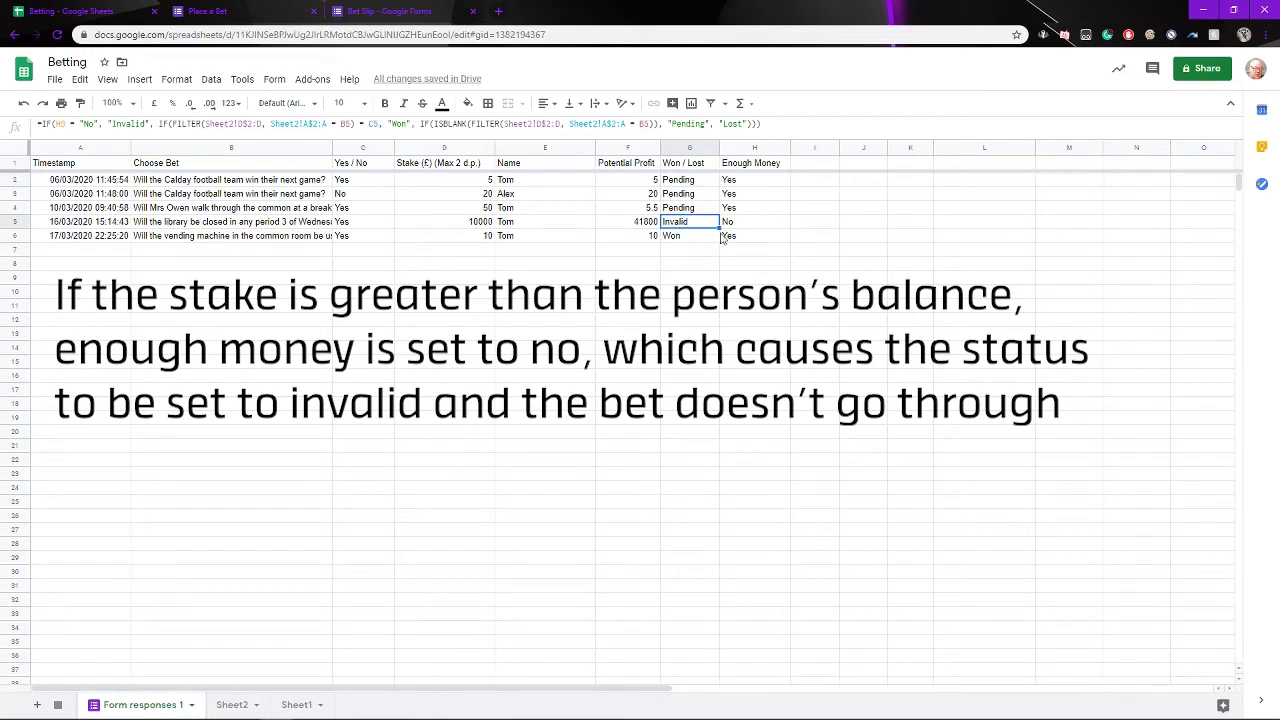
{"action": "left_click", "coordinate": [751, 227]}
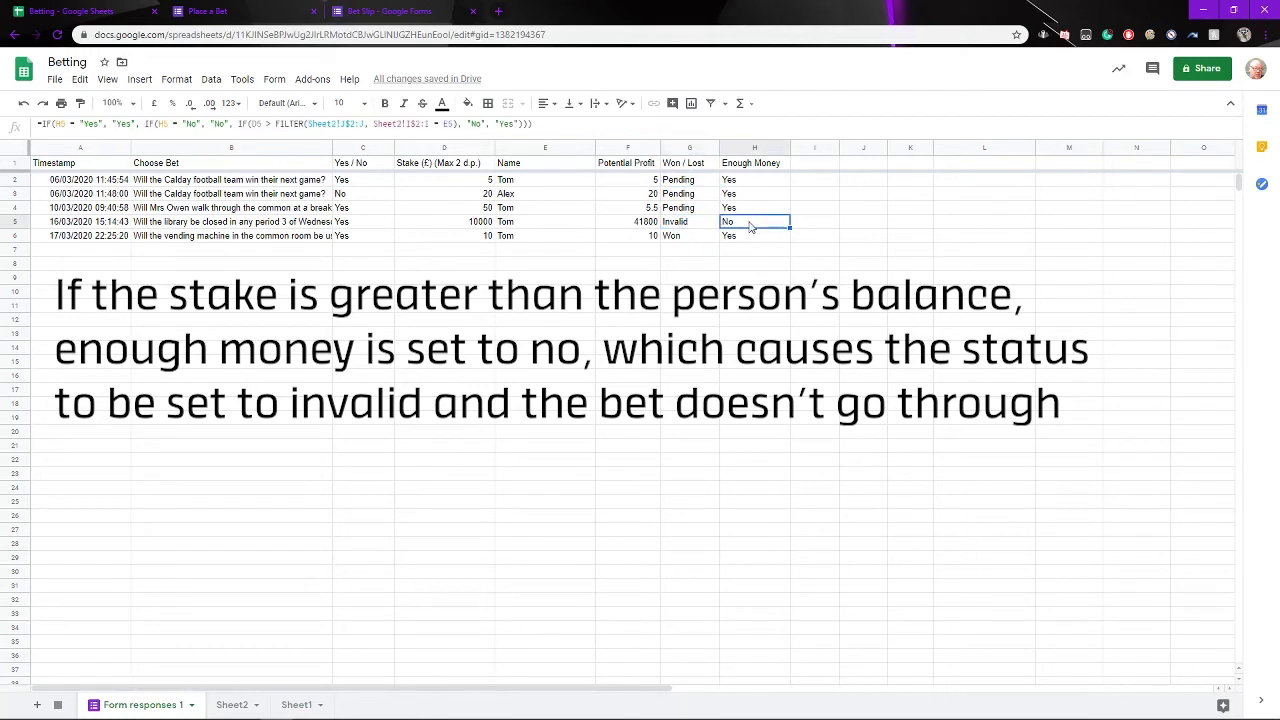
{"action": "left_click", "coordinate": [764, 181]}
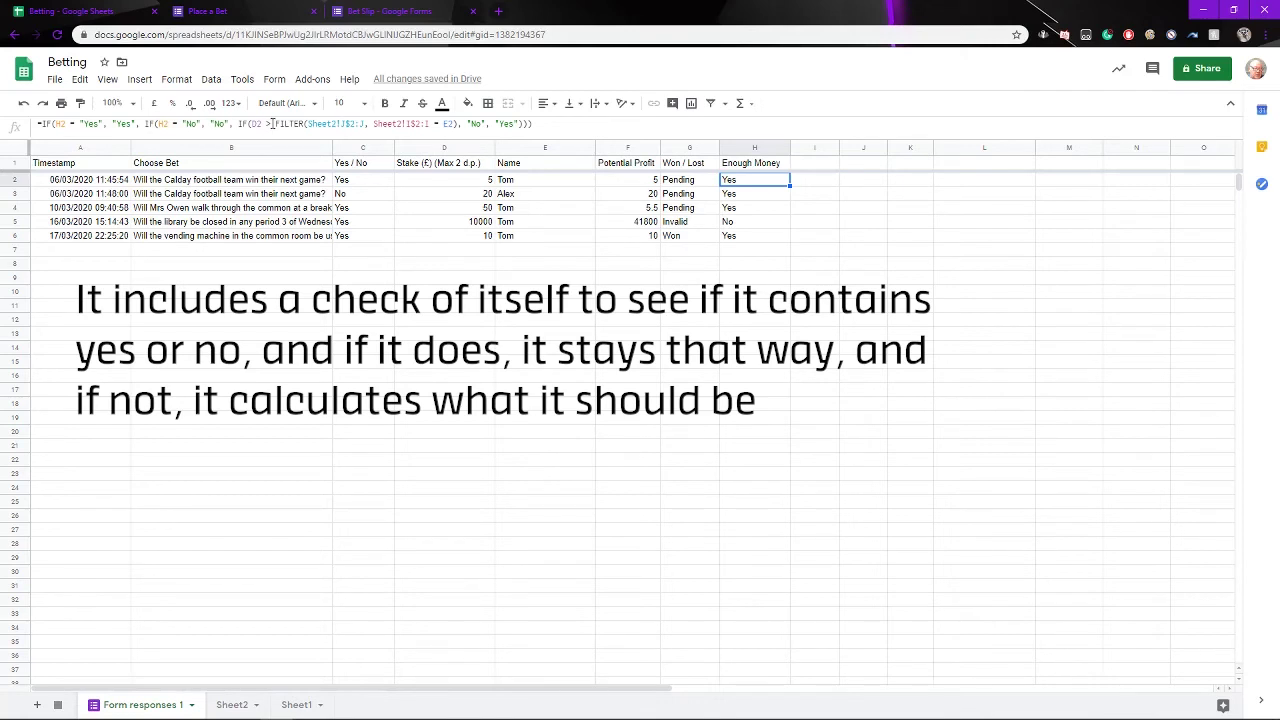
{"action": "left_click", "coordinate": [536, 124]}
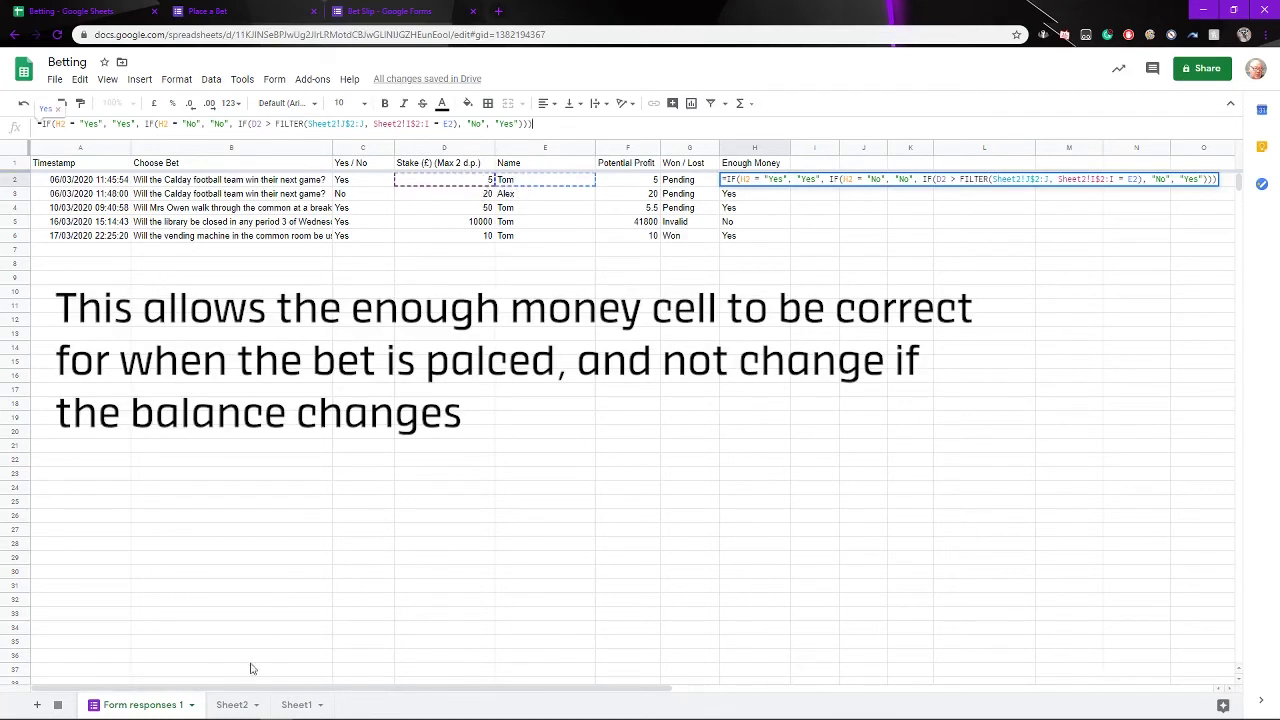
{"action": "left_click", "coordinate": [241, 705]}
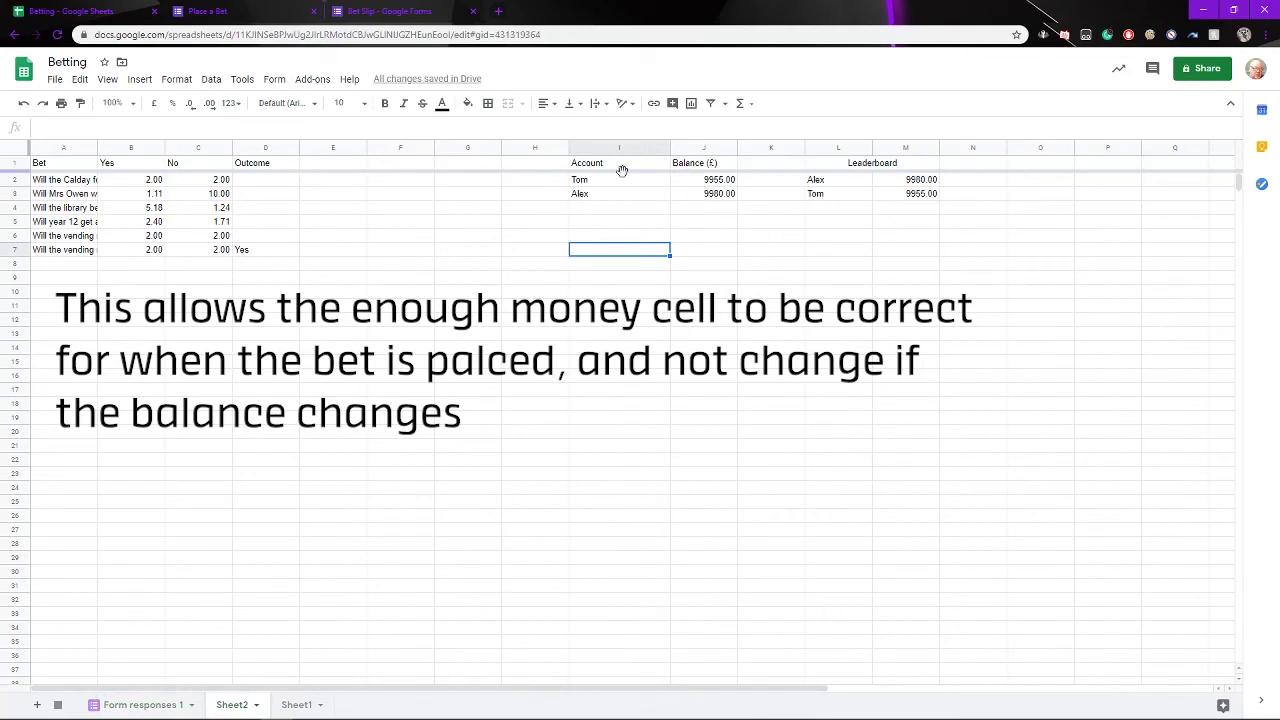
{"action": "left_click", "coordinate": [156, 706]}
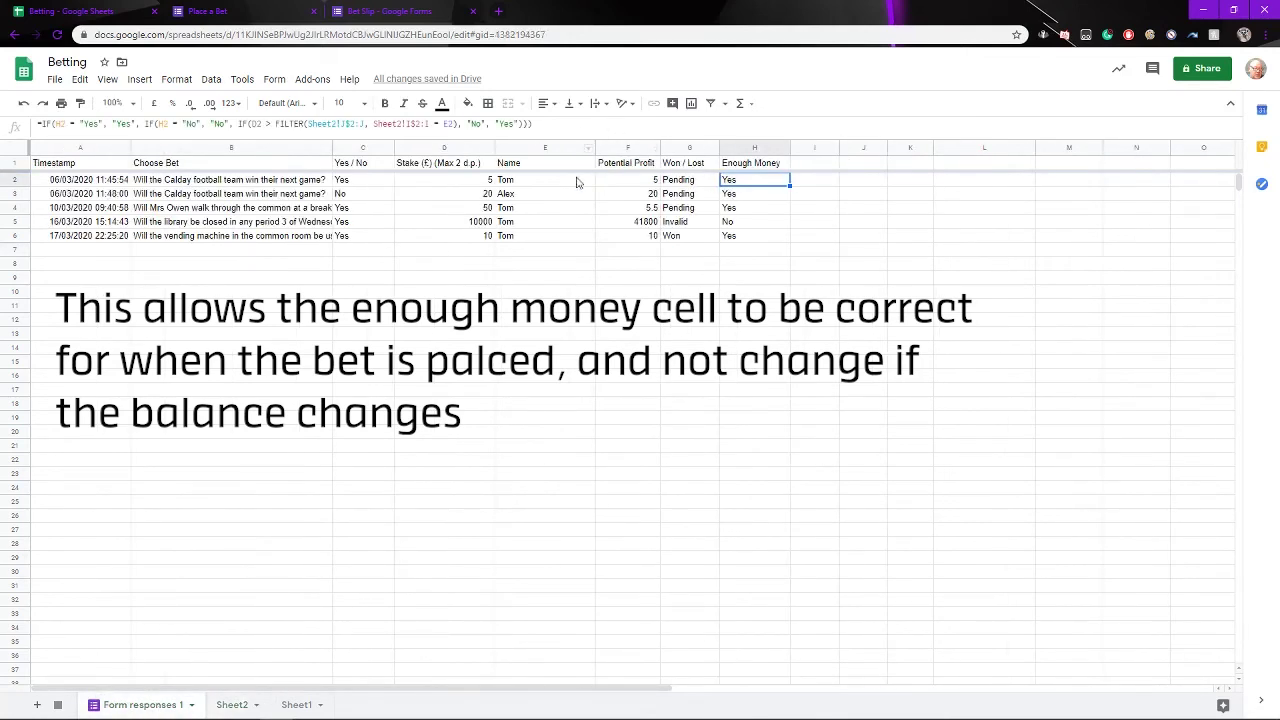
{"action": "left_click", "coordinate": [234, 708]}
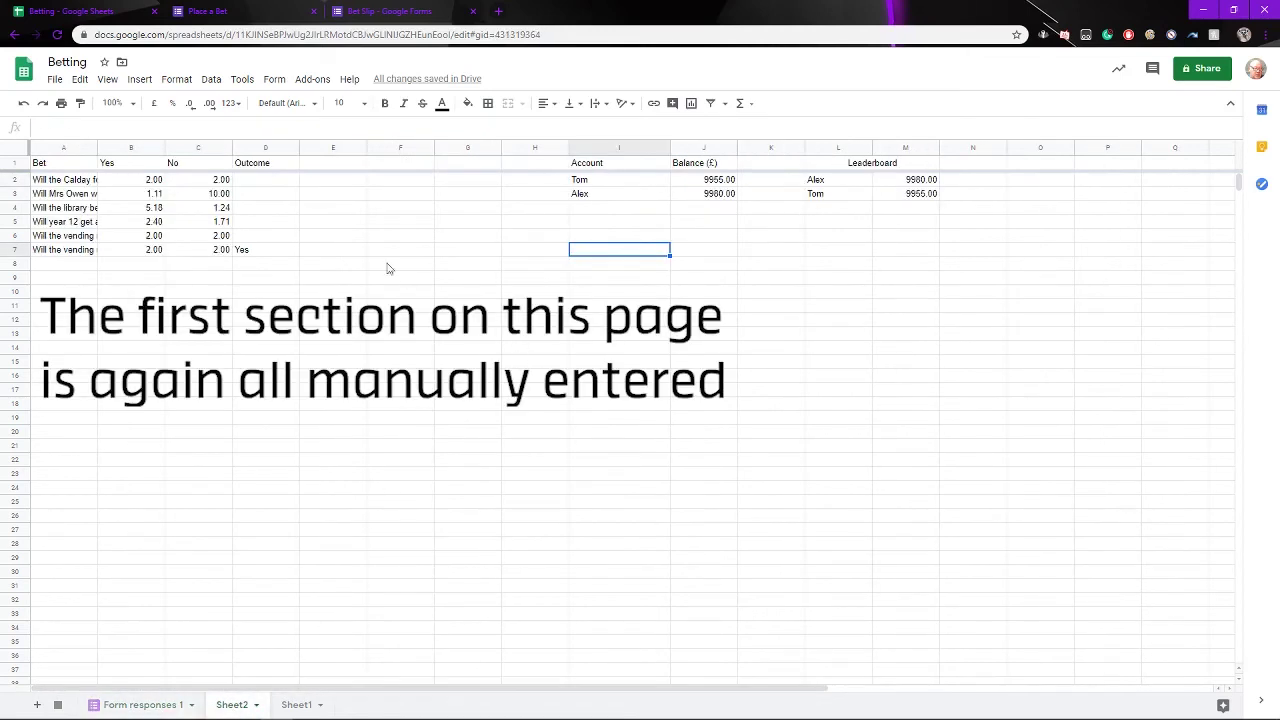
{"action": "left_click", "coordinate": [83, 183]}
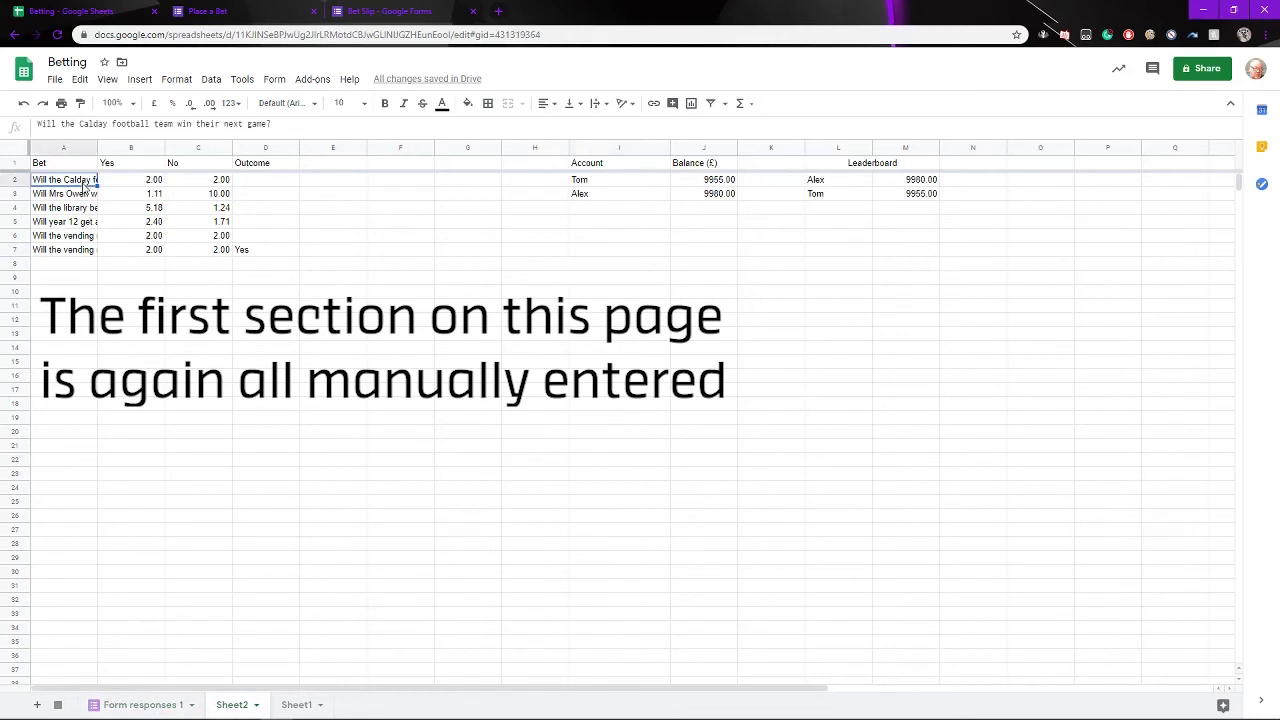
{"action": "left_click", "coordinate": [158, 208]}
{"action": "left_click", "coordinate": [242, 224]}
{"action": "left_click", "coordinate": [264, 250]}
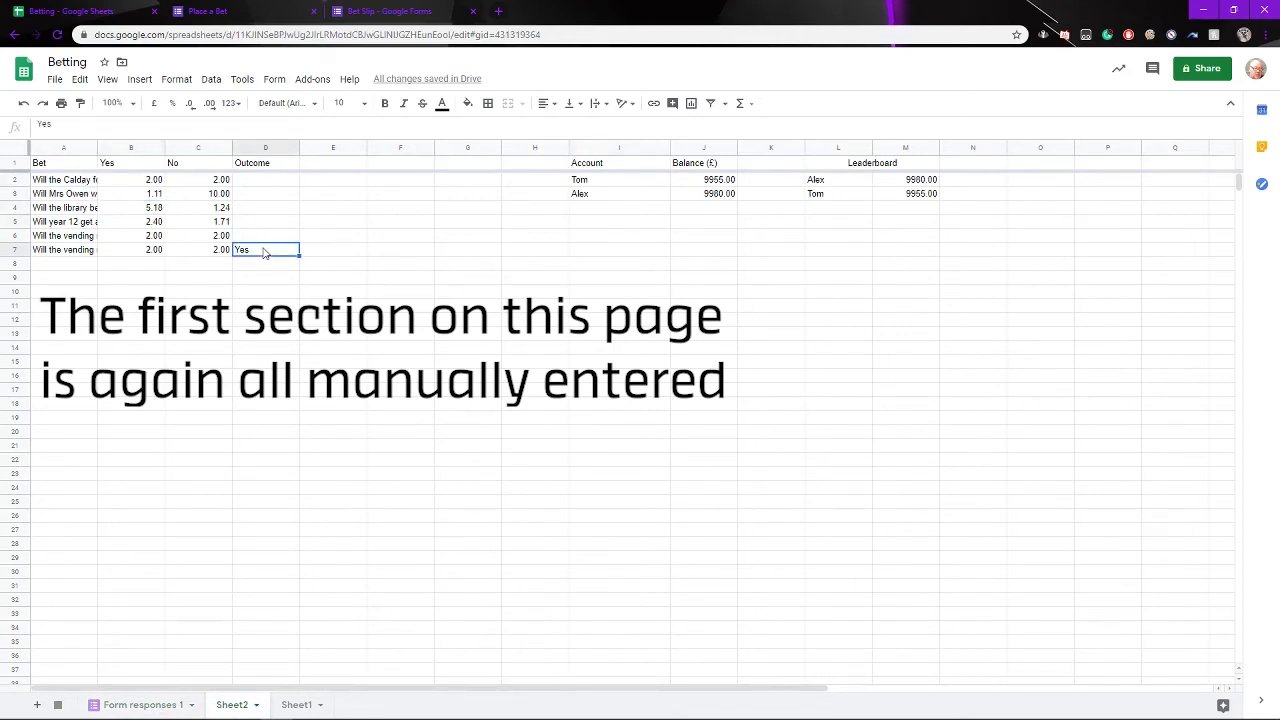
{"action": "left_click", "coordinate": [541, 320]}
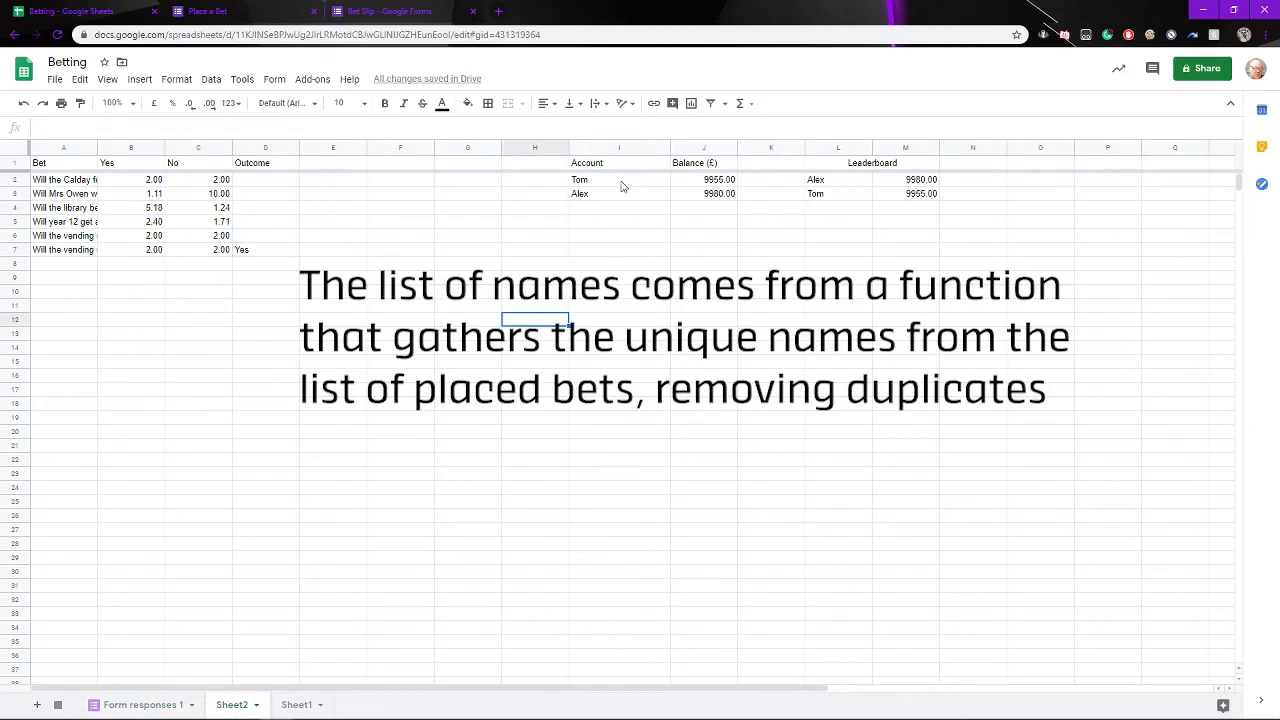
{"action": "left_click", "coordinate": [620, 182]}
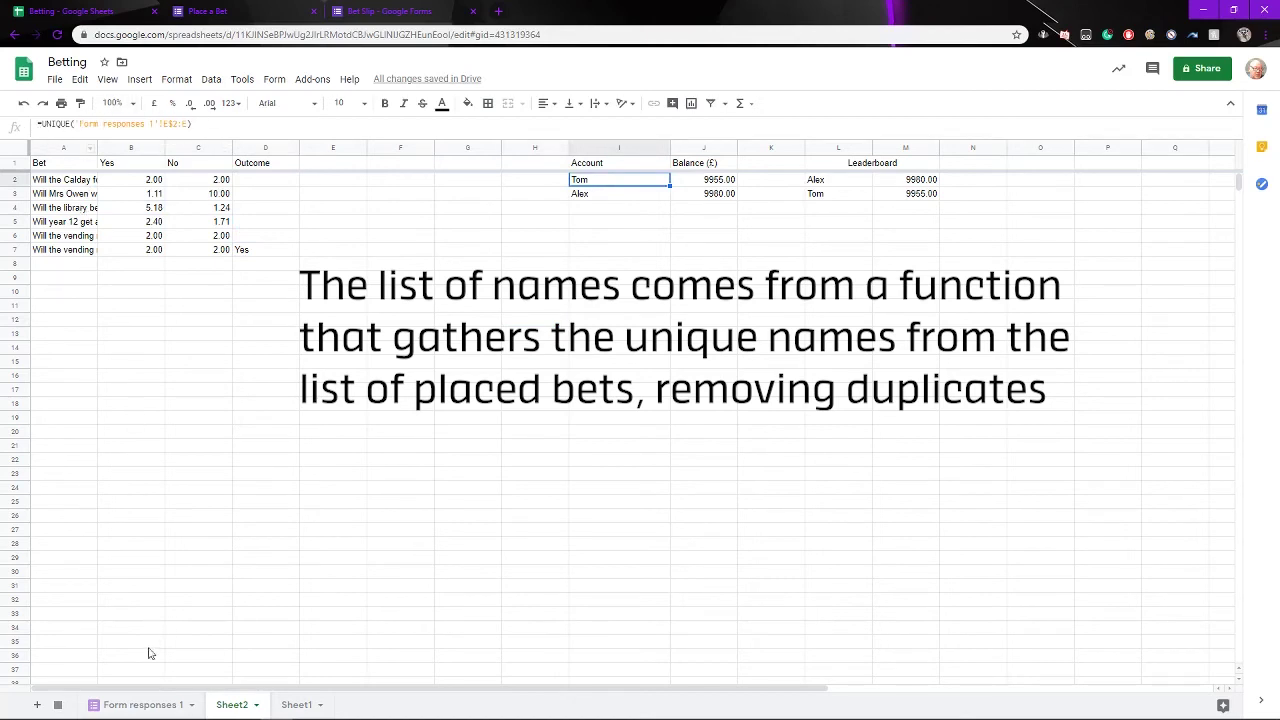
{"action": "left_click", "coordinate": [146, 705]}
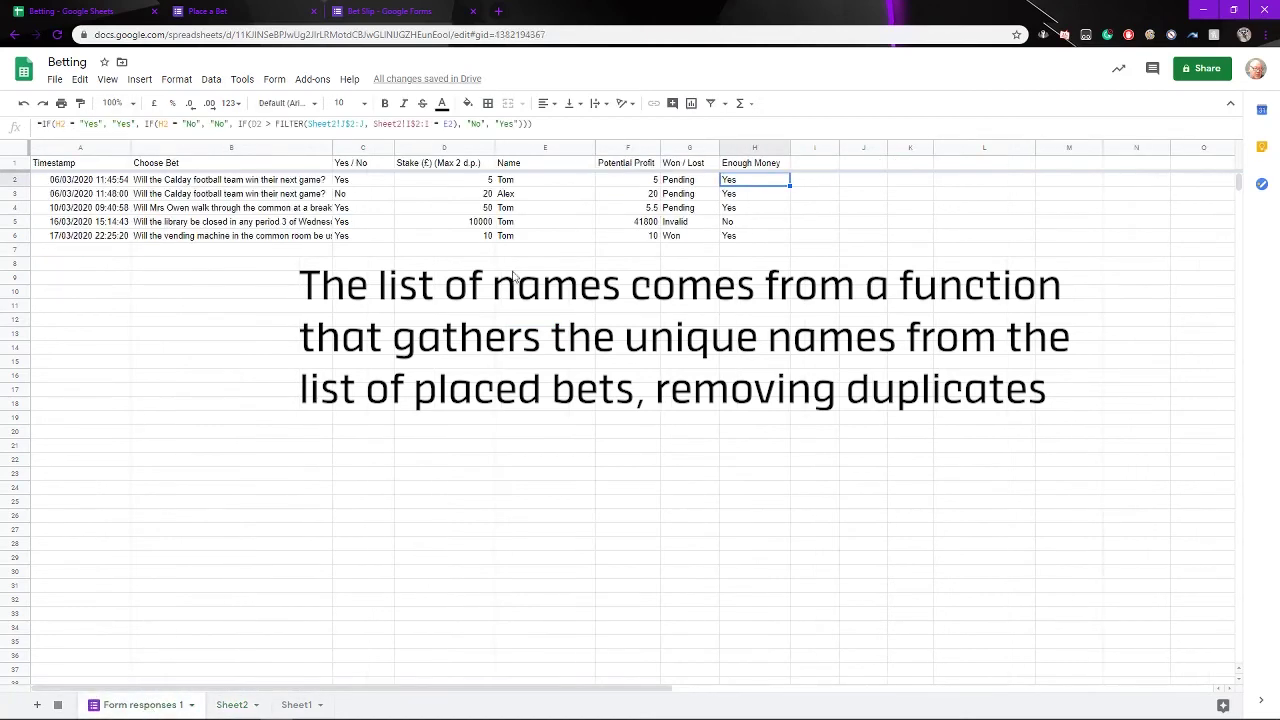
{"action": "left_click", "coordinate": [541, 149]}
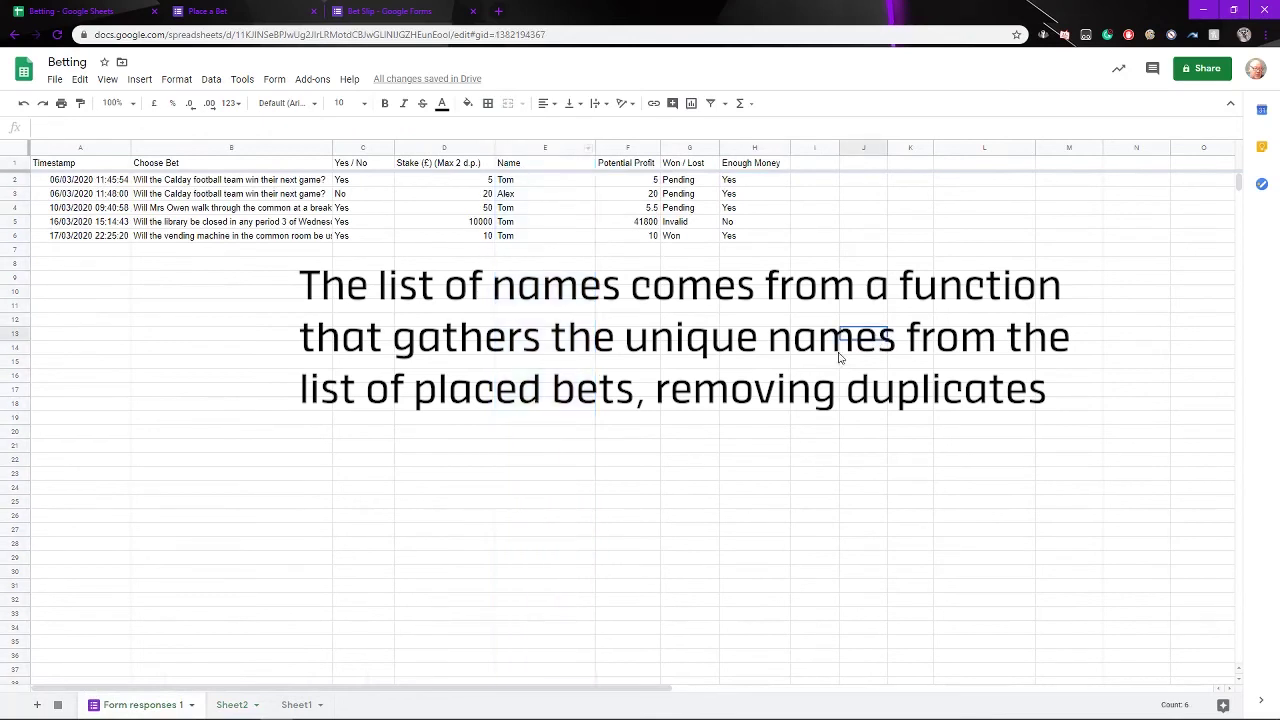
{"action": "left_click", "coordinate": [248, 704]}
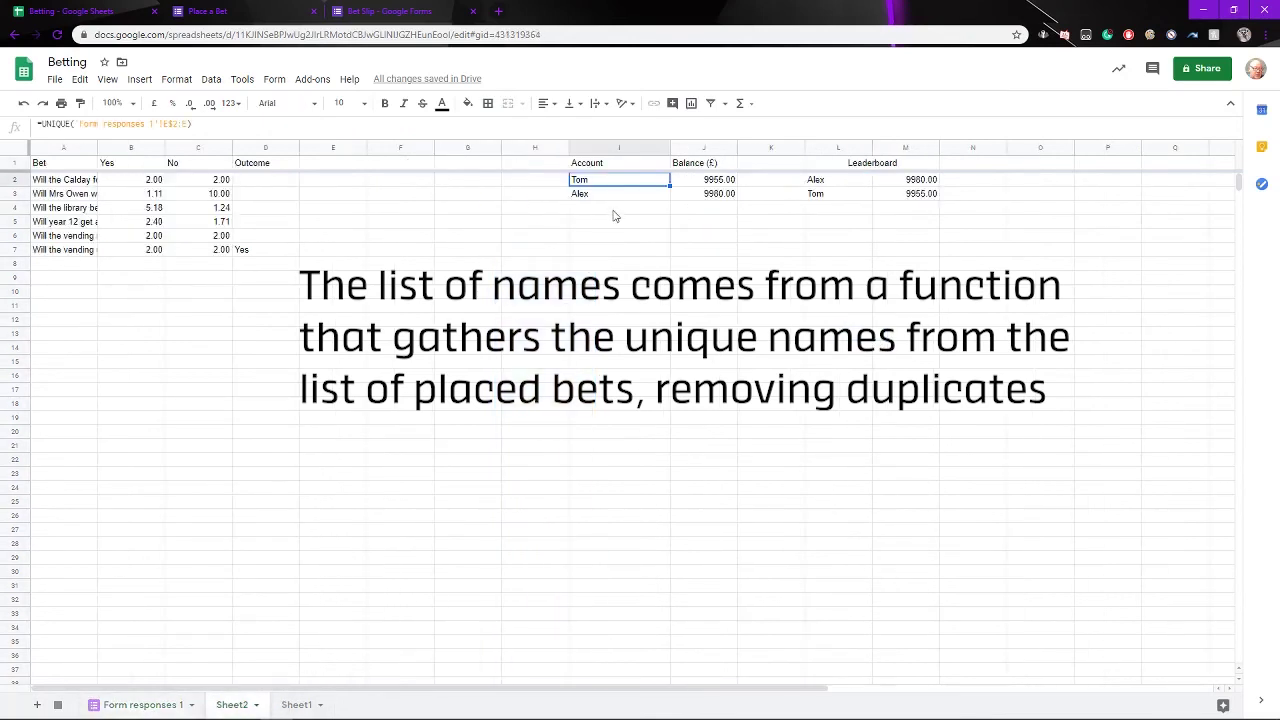
{"action": "left_click", "coordinate": [703, 180]}
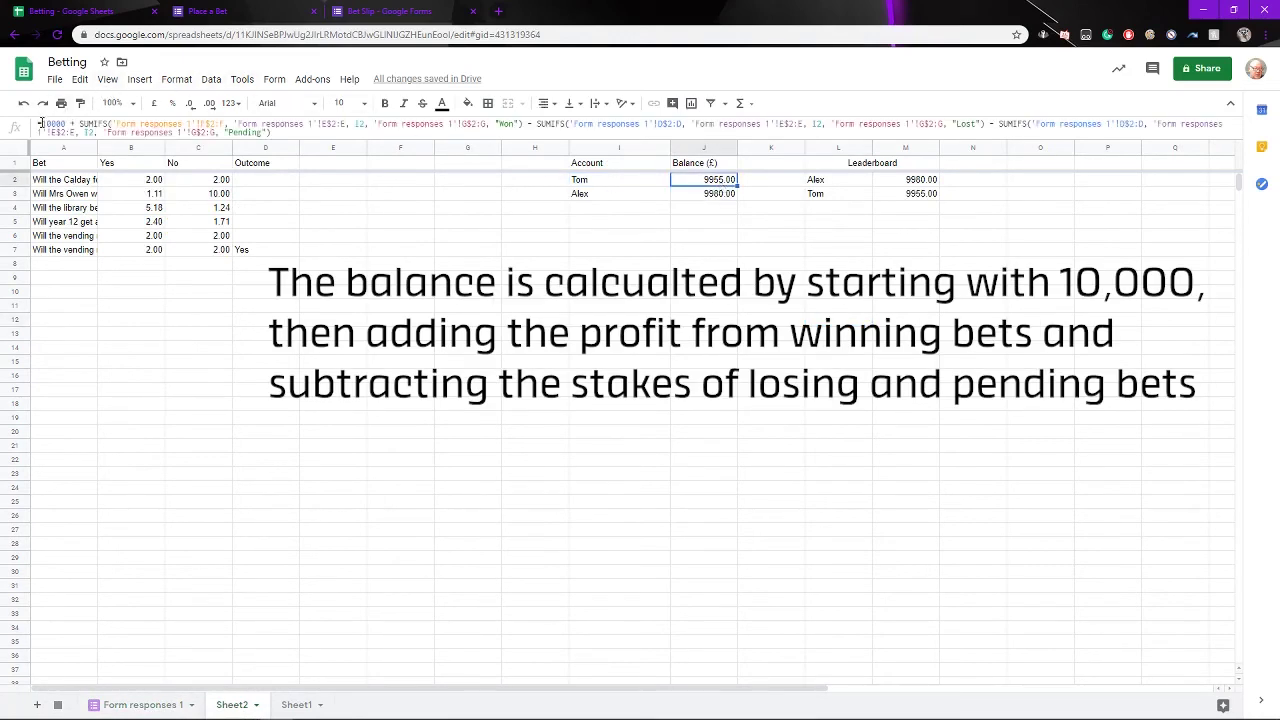
{"action": "left_click_drag", "start_coordinate": [40, 124], "coordinate": [66, 124]}
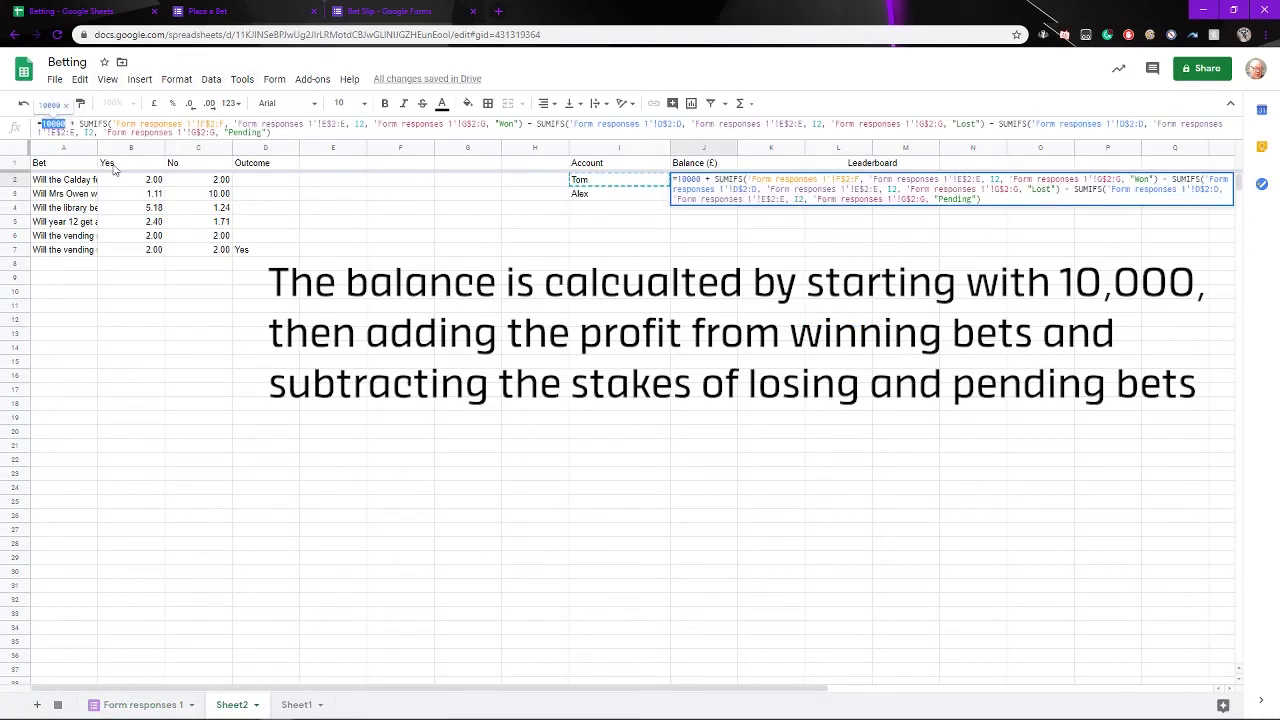
{"action": "key", "text": "Return"}
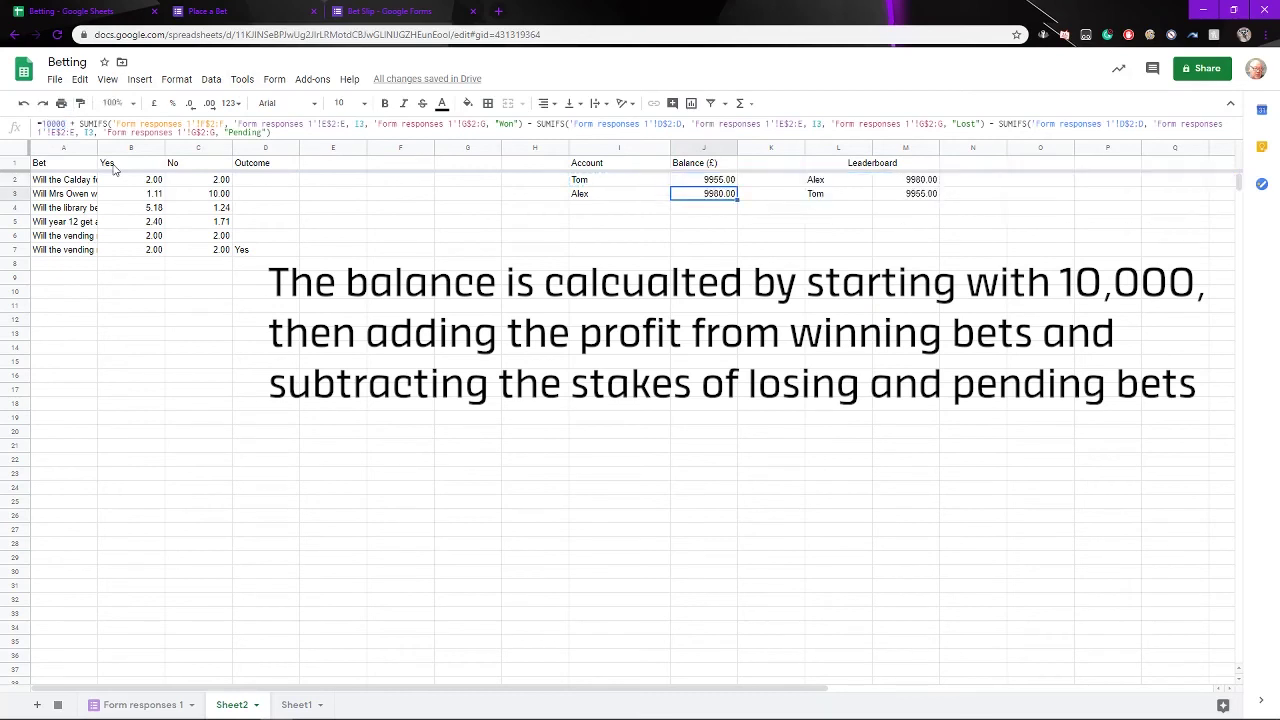
{"action": "left_click", "coordinate": [699, 183]}
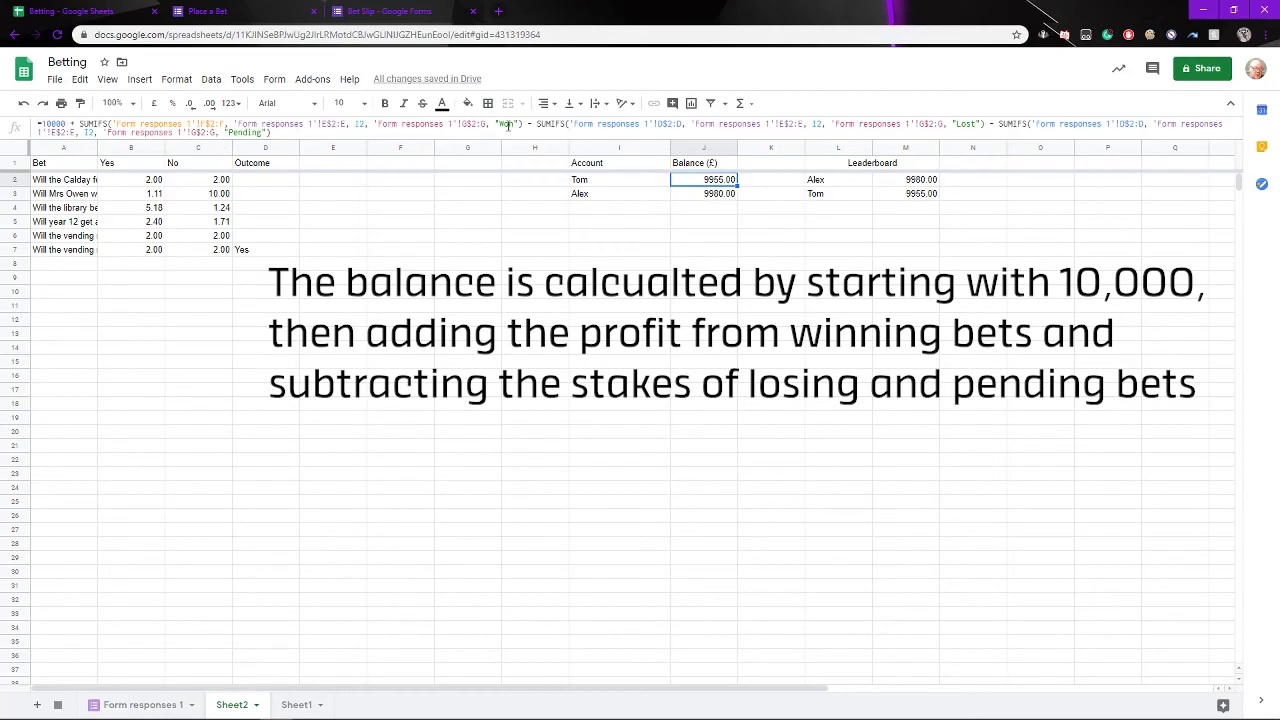
{"action": "left_click", "coordinate": [138, 705]}
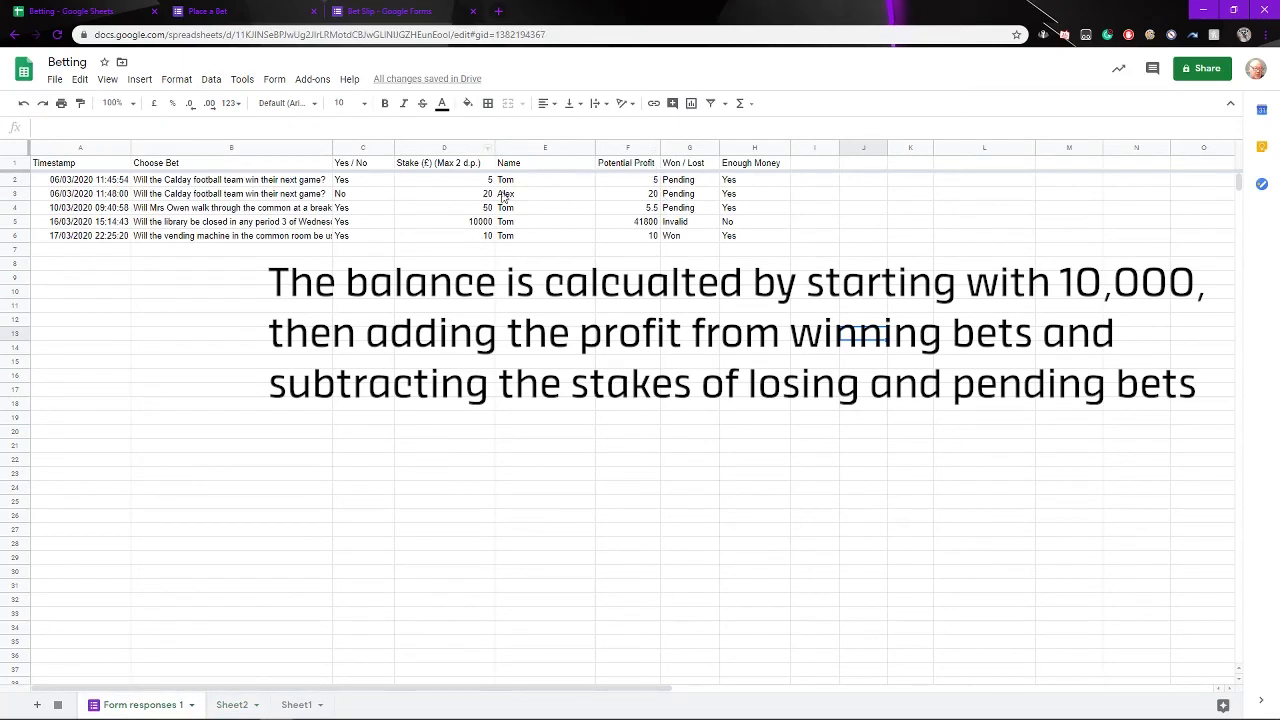
{"action": "left_click", "coordinate": [682, 238]}
{"action": "left_click", "coordinate": [231, 705]}
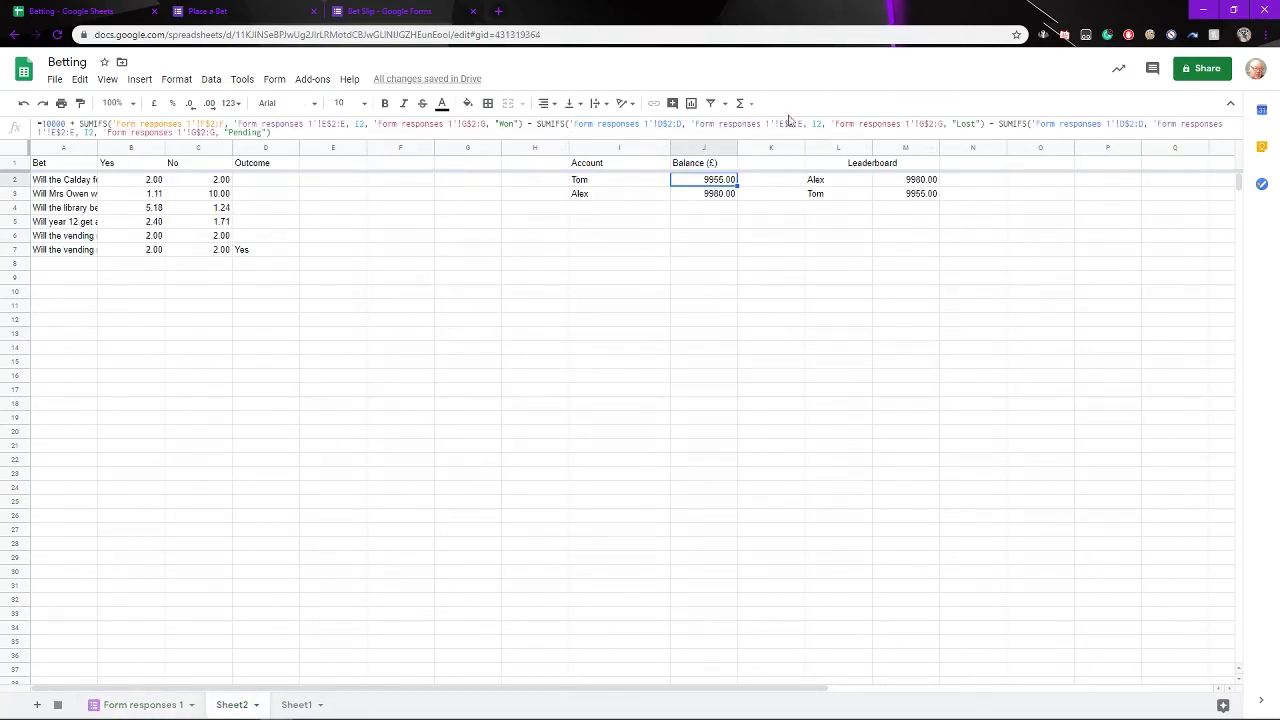
Step: Check a pending bet's status formula, then enter No as the Calday football outcome in D2
{"action": "left_click", "coordinate": [127, 712]}
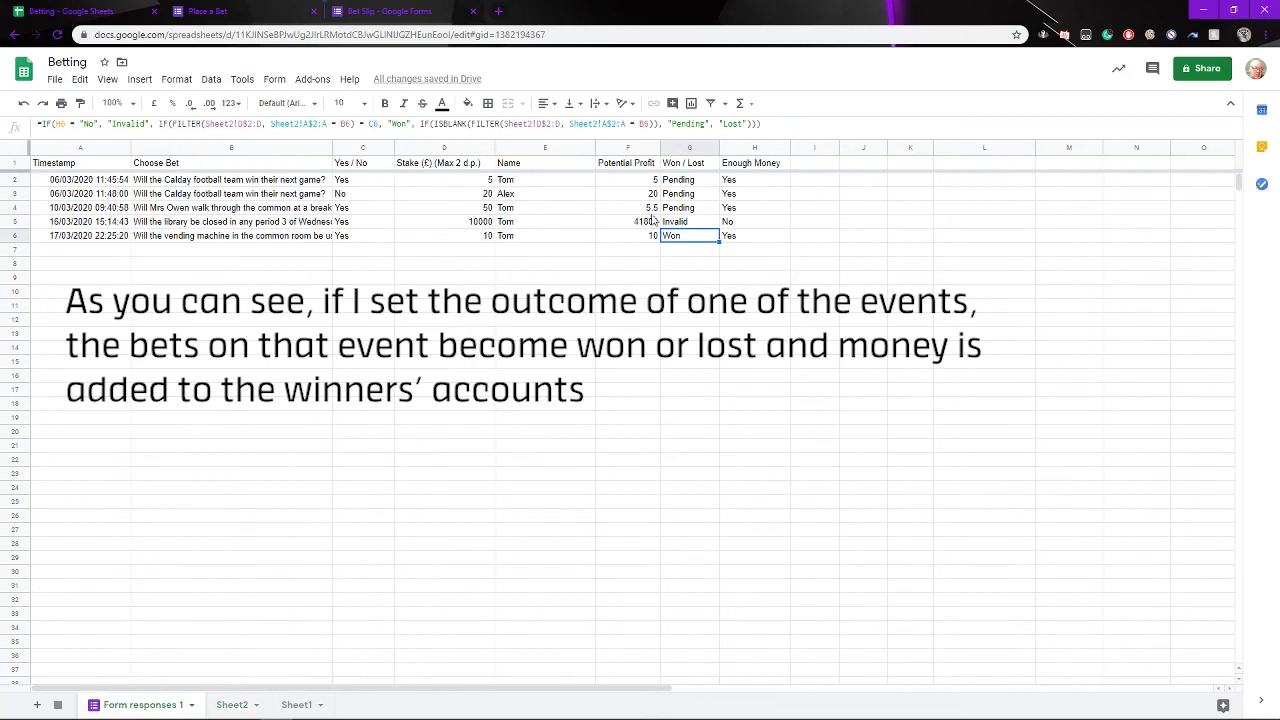
{"action": "left_click", "coordinate": [688, 209]}
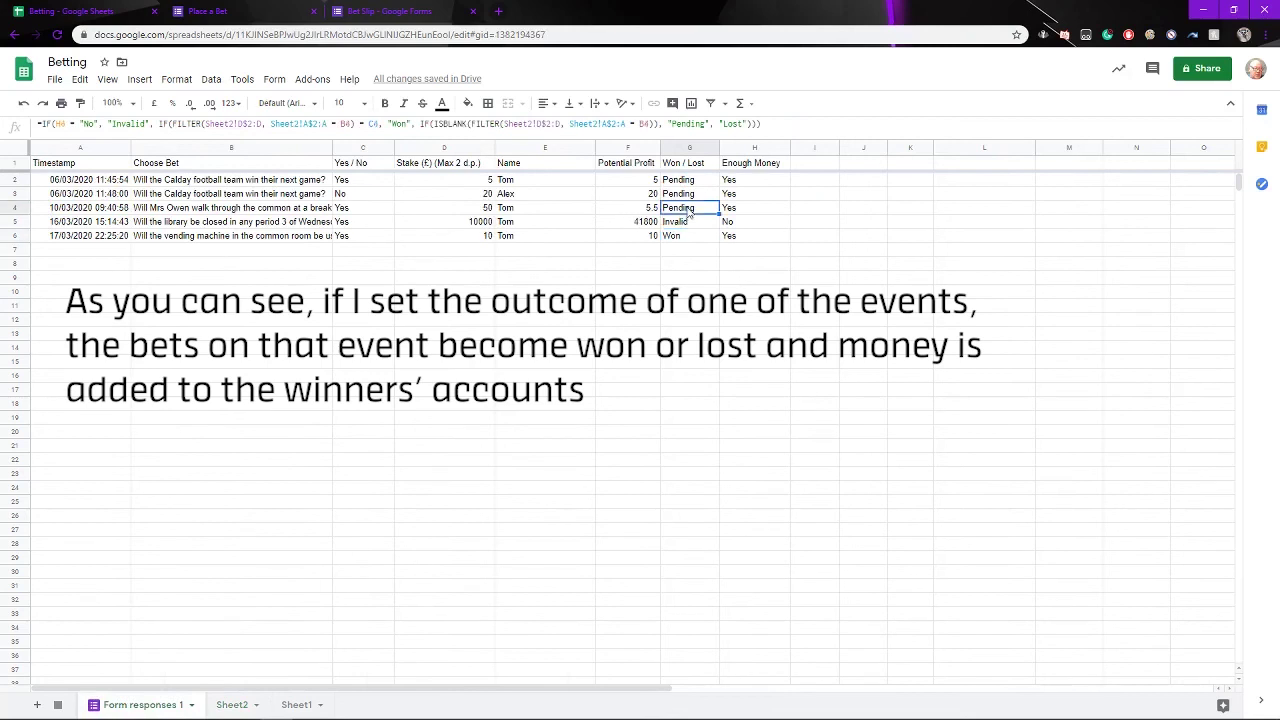
{"action": "left_click", "coordinate": [232, 705]}
{"action": "left_click", "coordinate": [250, 184]}
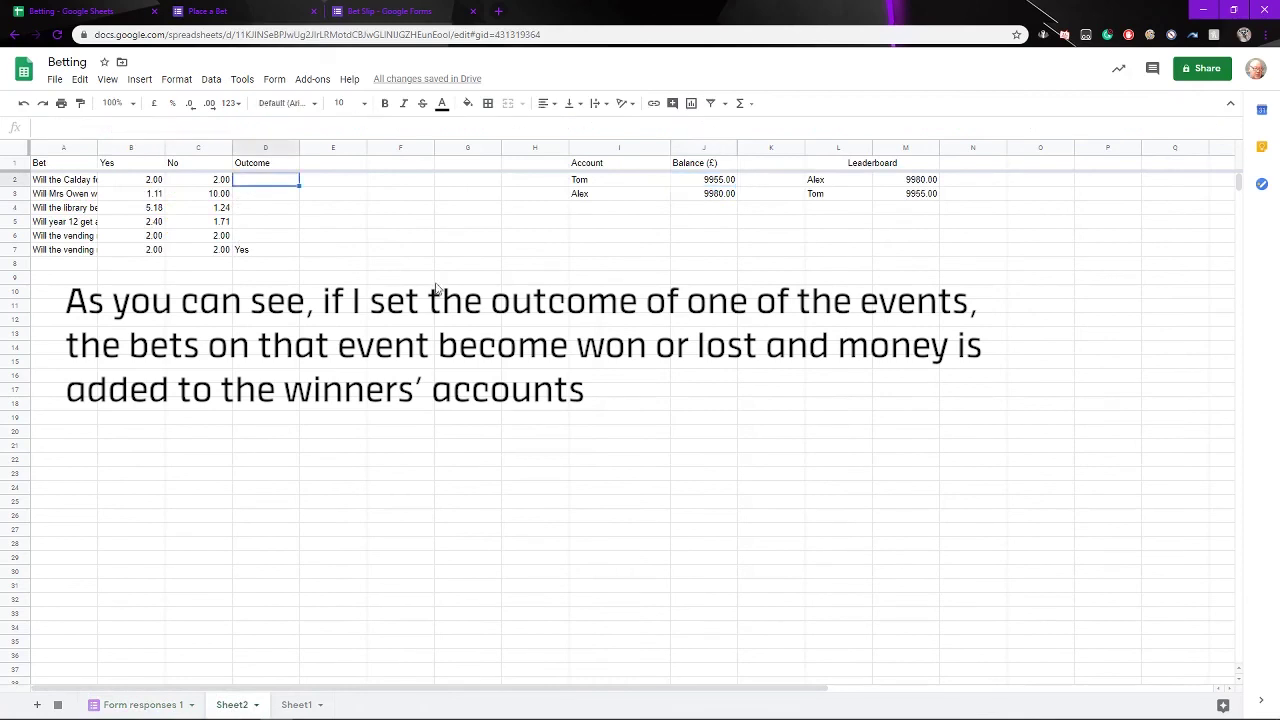
{"action": "type", "text": "No"}
{"action": "key", "text": "Return"}
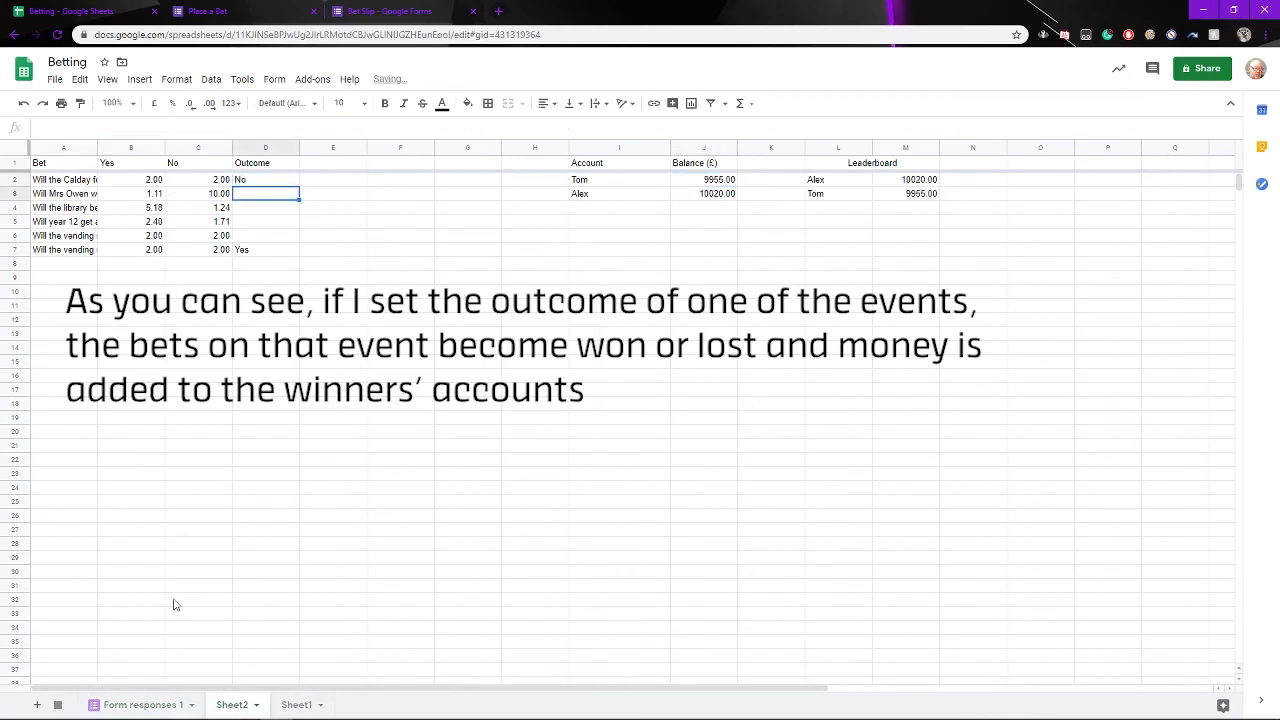
Step: Verify the first bet's updated status and review the SORT leaderboard topped by 10020.00
{"action": "left_click", "coordinate": [166, 705]}
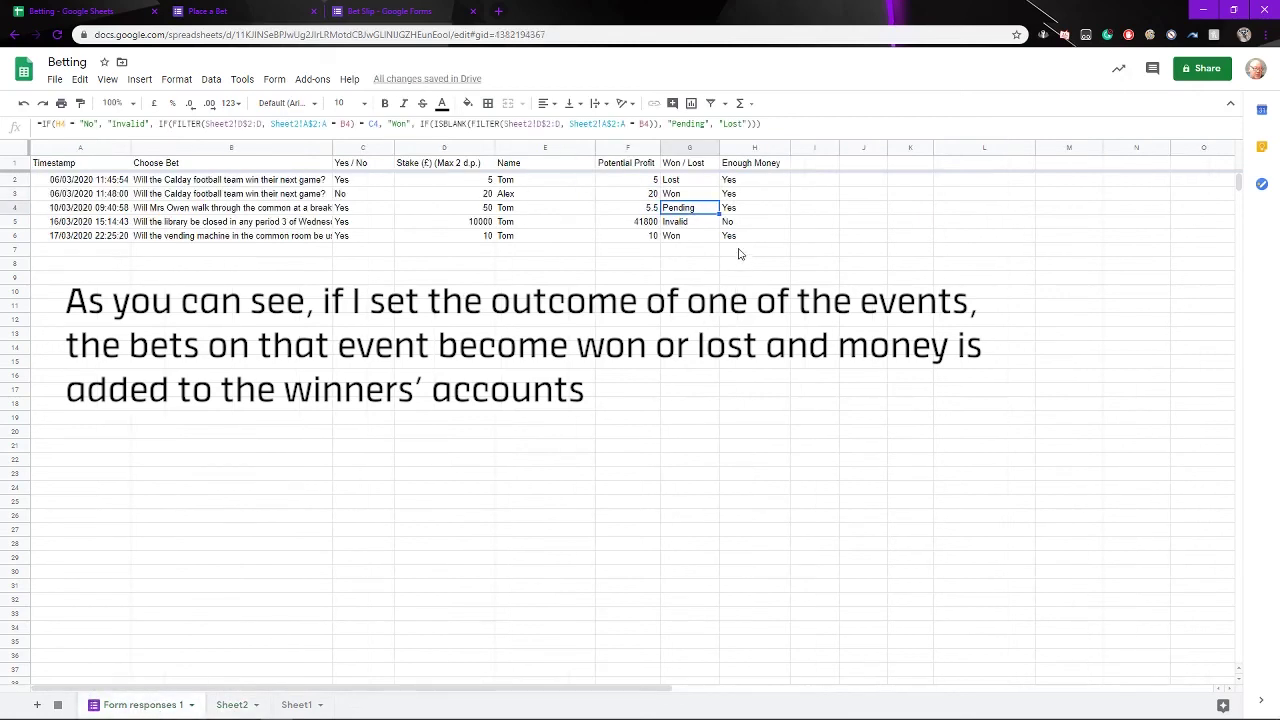
{"action": "left_click", "coordinate": [685, 184]}
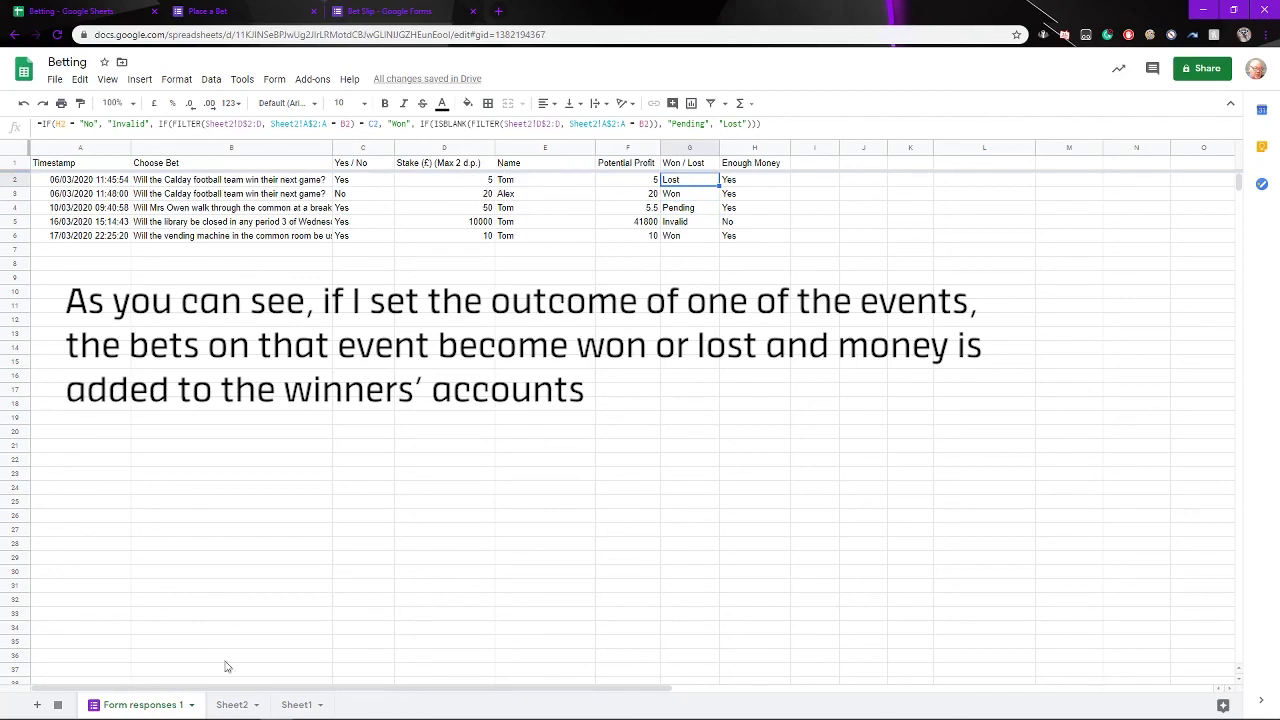
{"action": "left_click", "coordinate": [231, 704]}
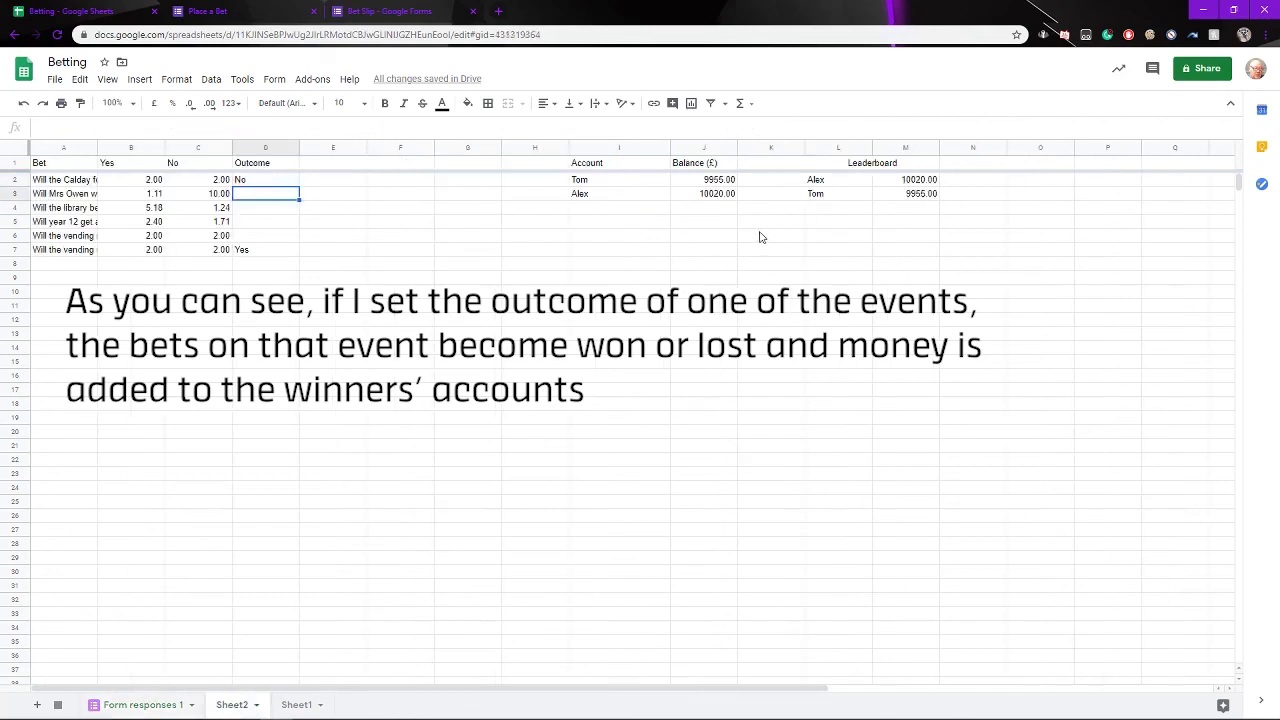
{"action": "left_click", "coordinate": [856, 184]}
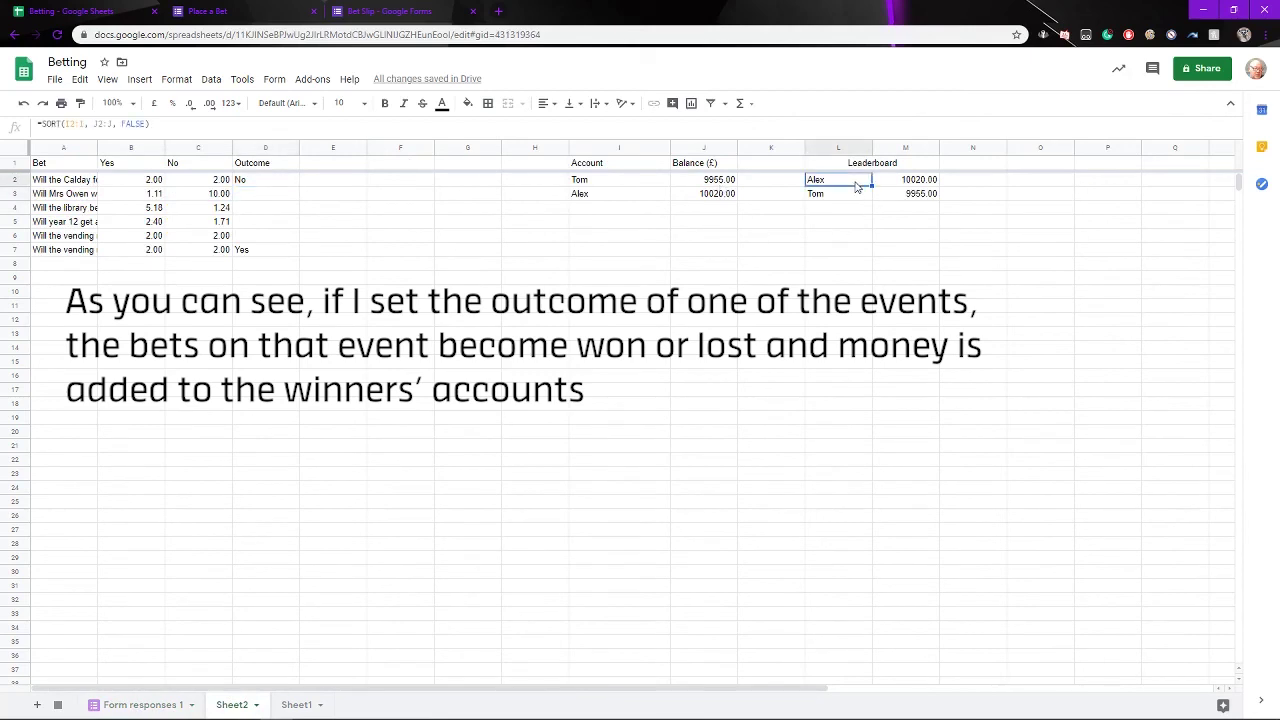